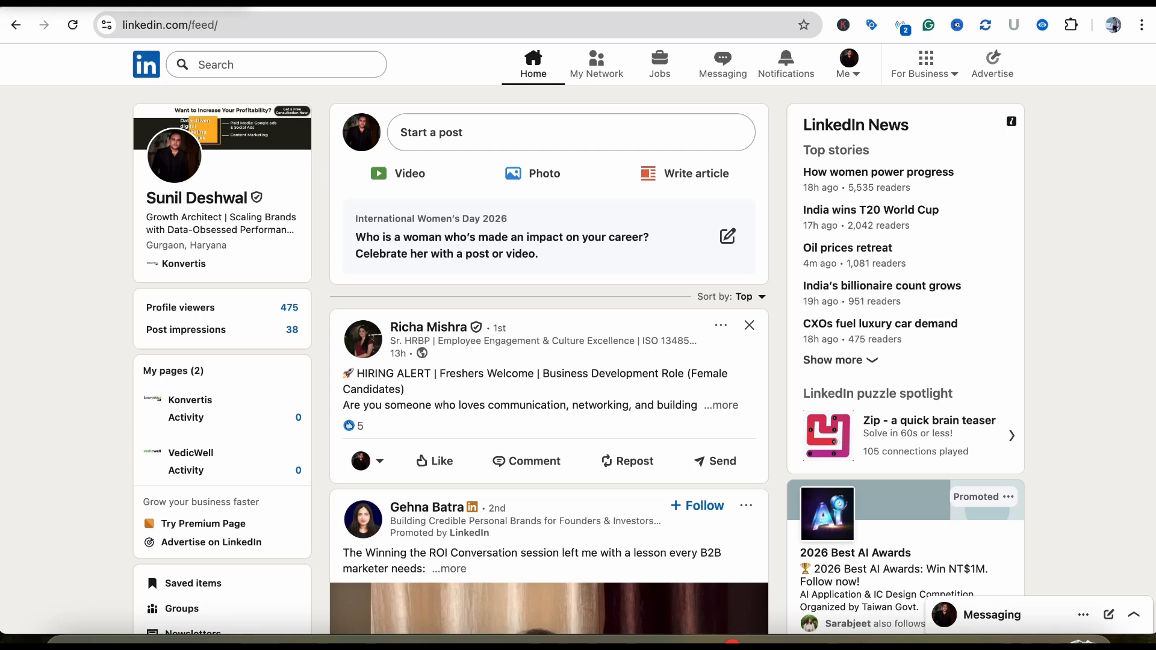
# Step: Open the Konvertis company page's admin dashboard, dismiss the Premium offer and go to its advertising area
pyautogui.click(848, 65)
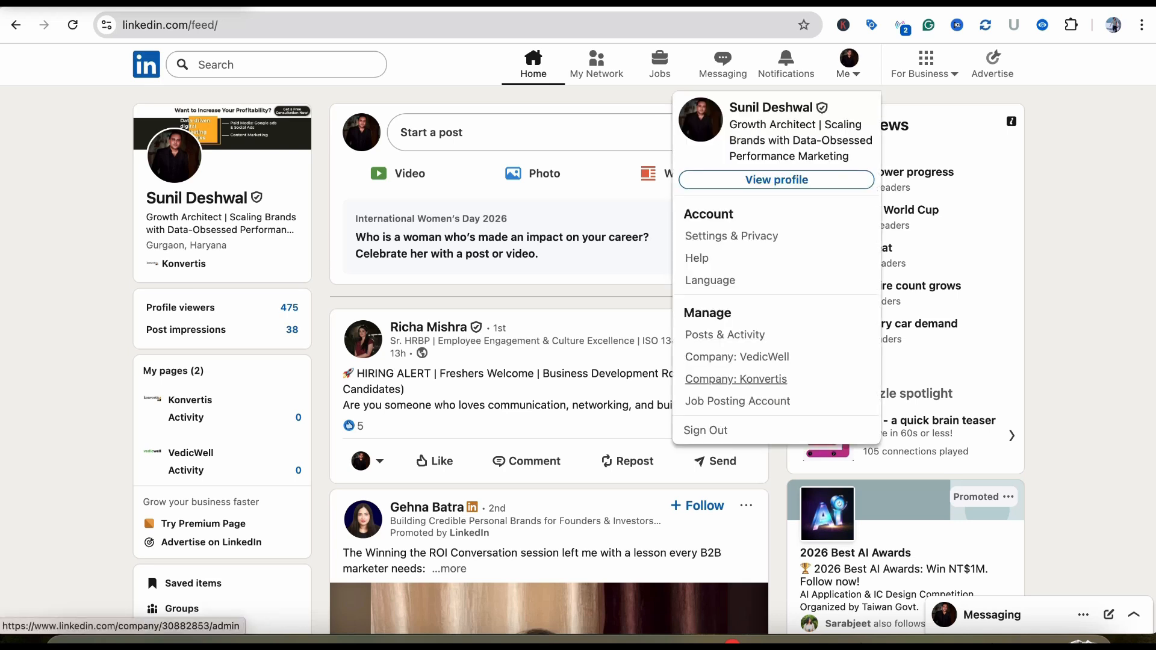
pyautogui.click(736, 379)
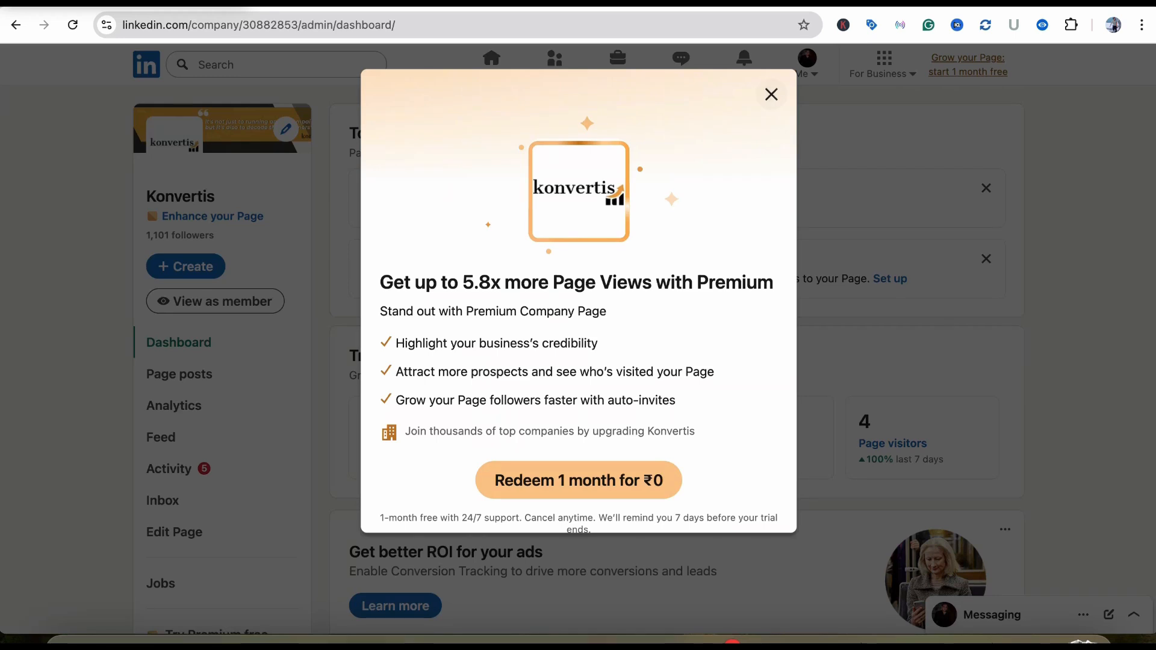
pyautogui.press('Escape')
pyautogui.scroll(-3, 199, 399)
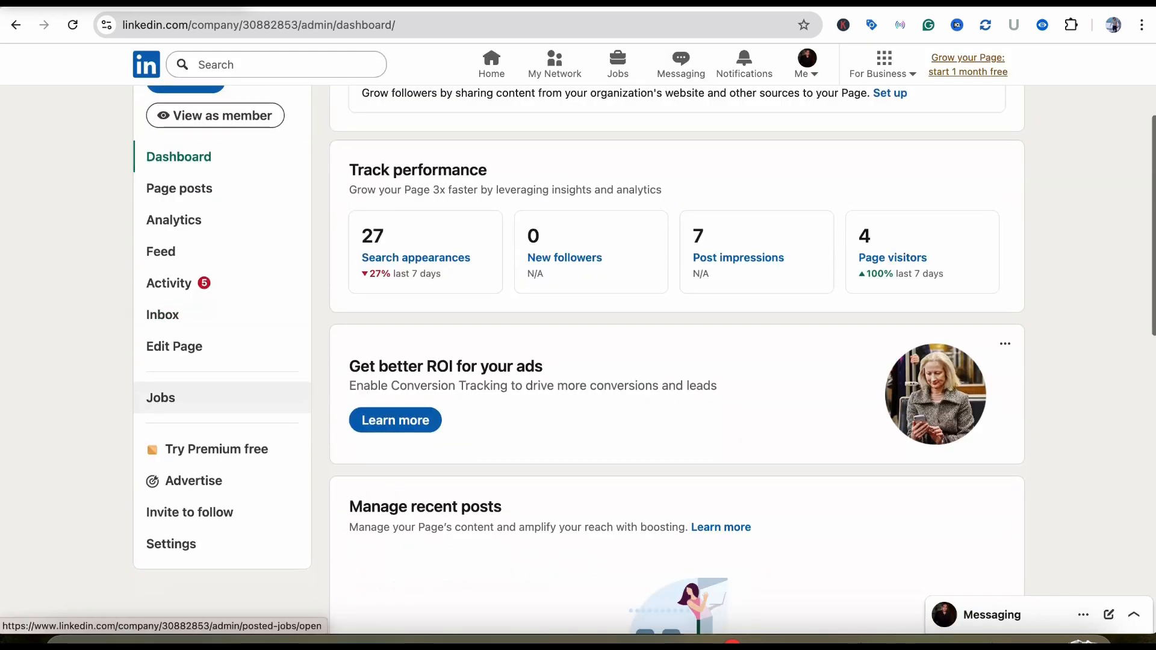
pyautogui.click(193, 480)
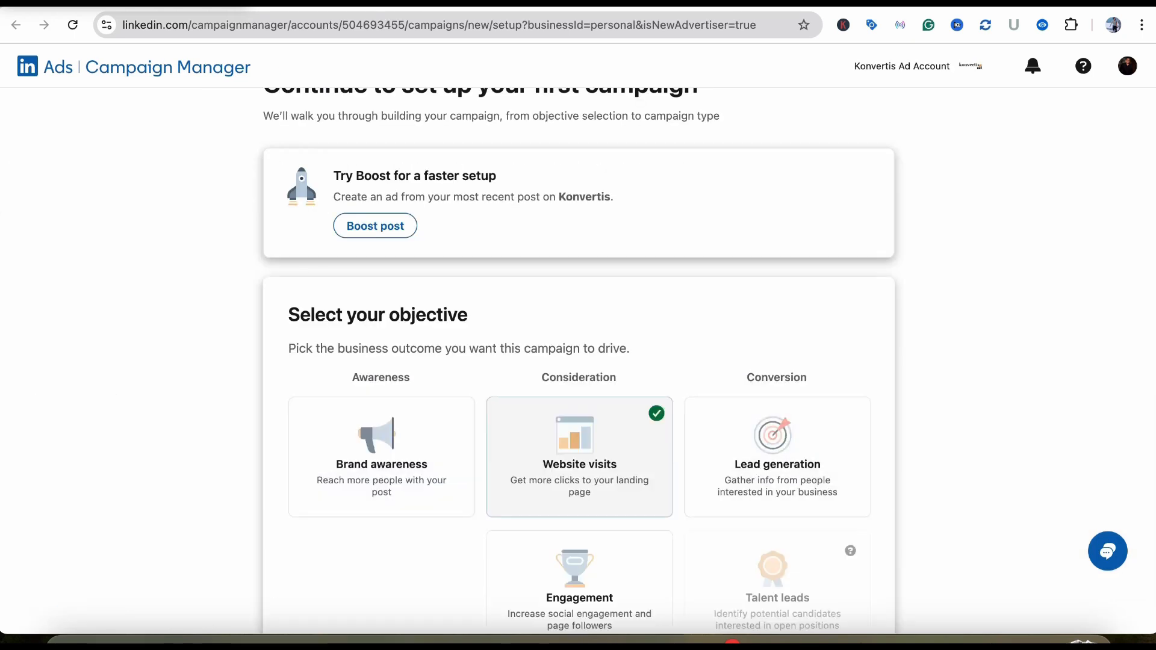
# Step: Look over the campaign objectives and leave the first-campaign setup for the ad account's campaign groups overview
pyautogui.scroll(-5, 578, 362)
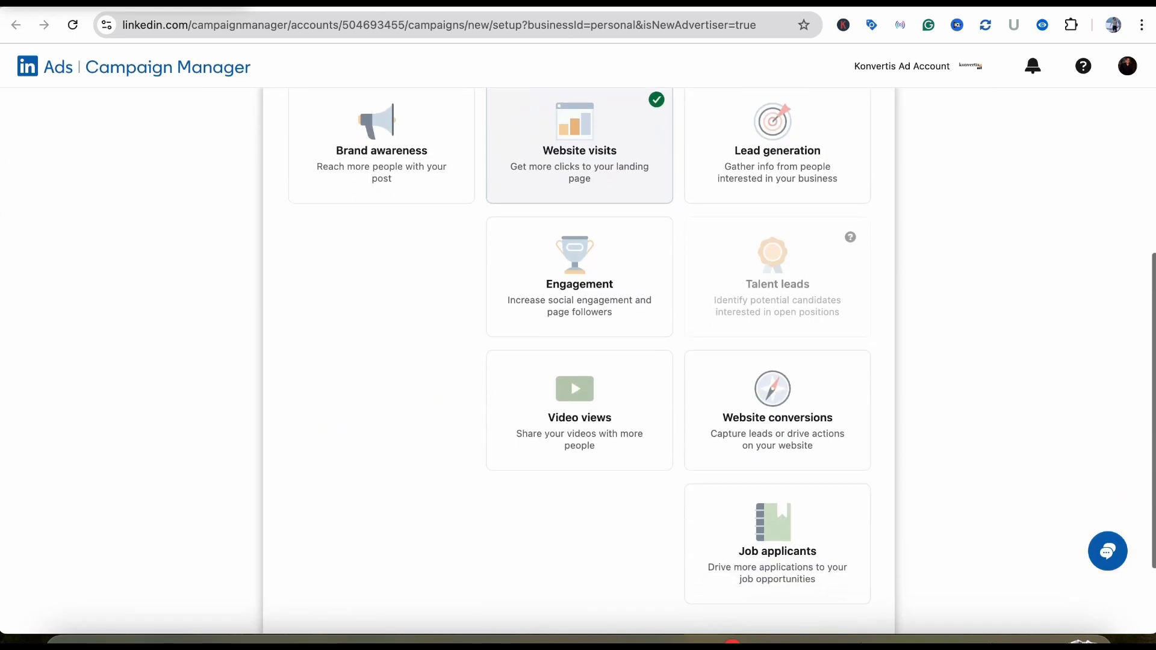
pyautogui.scroll(4, 578, 361)
pyautogui.scroll(3, 578, 361)
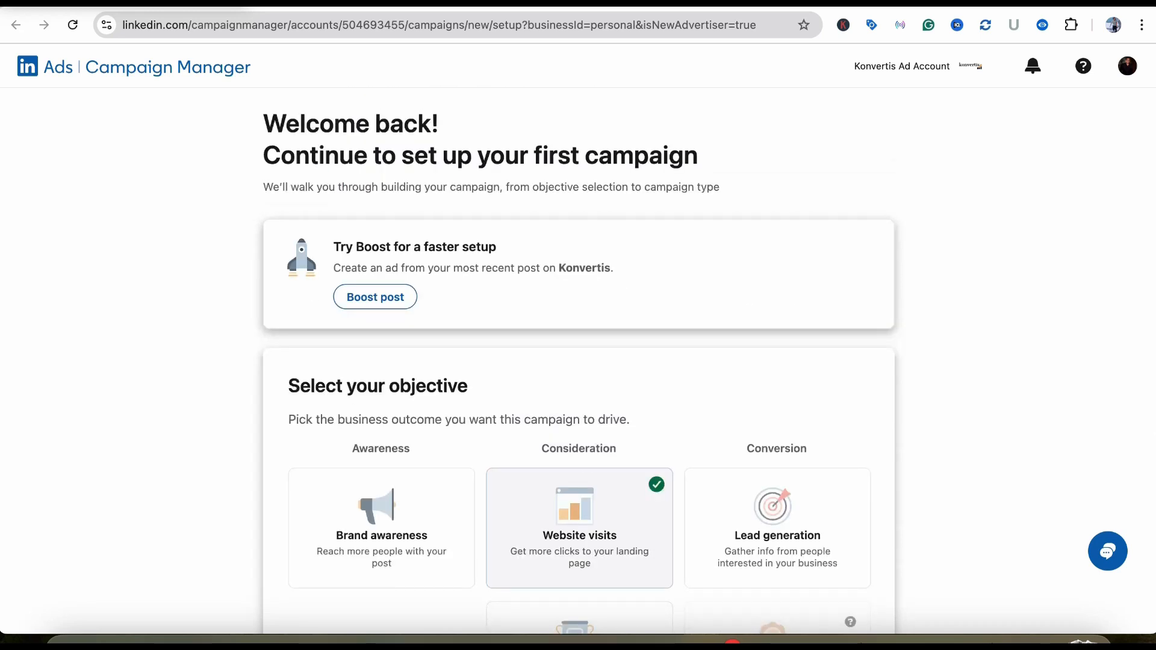
pyautogui.click(134, 66)
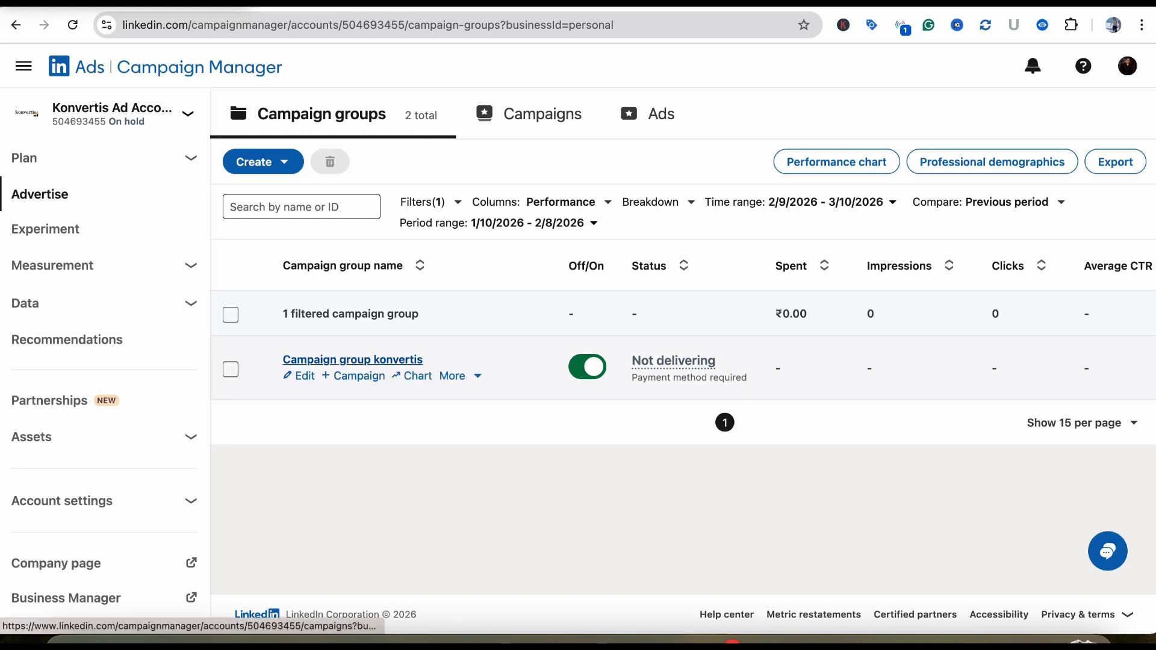
# Step: Open the campaign group "Campaign group konvertis" and start creating a new campaign in it
pyautogui.click(352, 359)
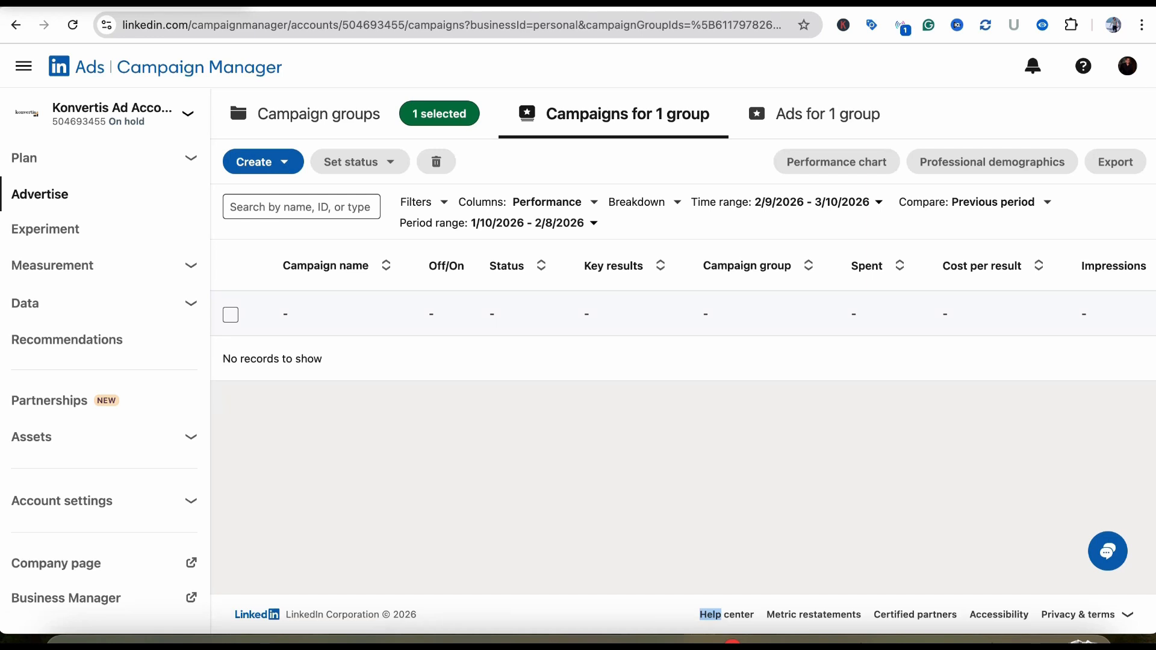
pyautogui.click(259, 162)
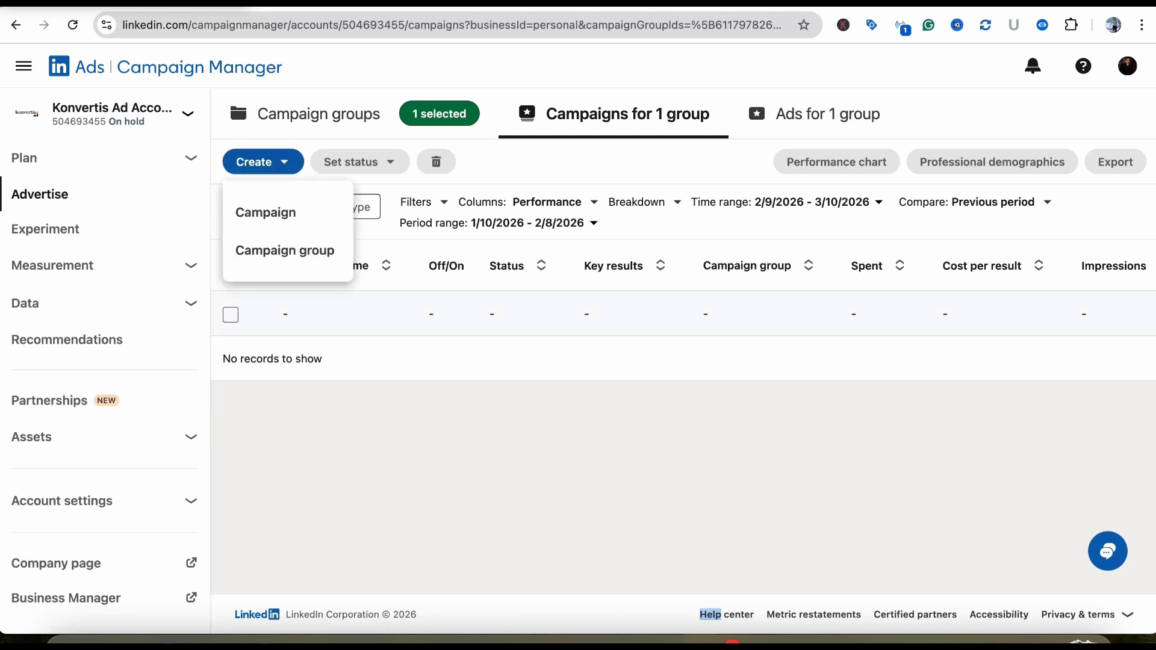
pyautogui.click(266, 212)
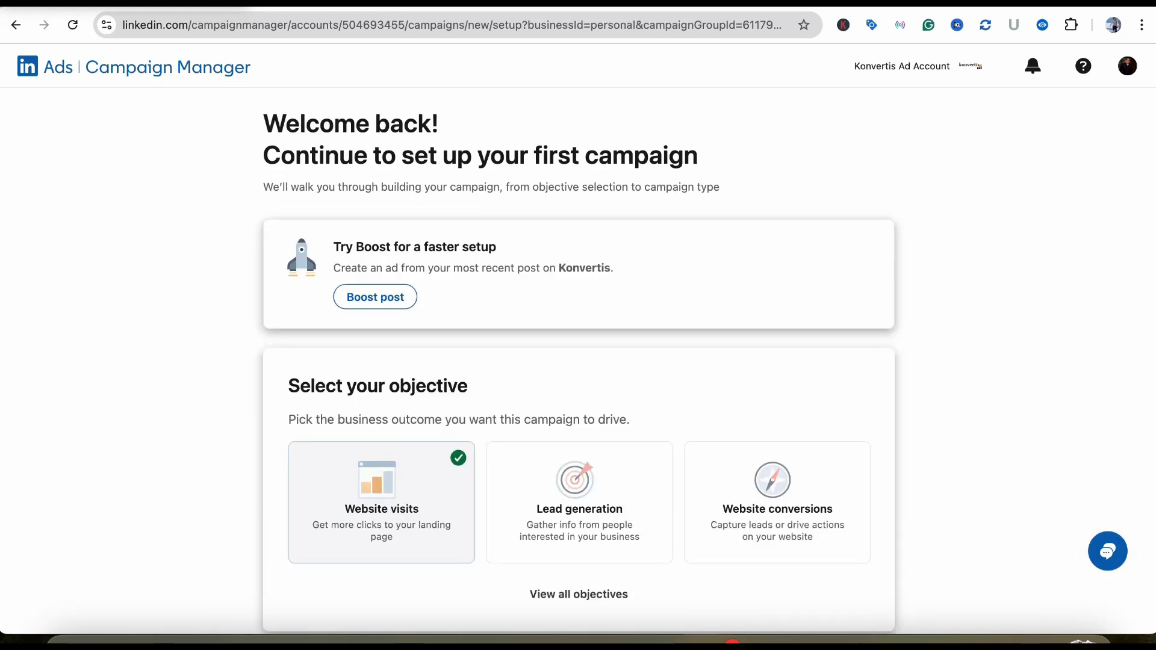
# Step: Expand the list to all objectives, choose Engagement for the campaign and continue to the campaign group details
pyautogui.scroll(-2, 777, 409)
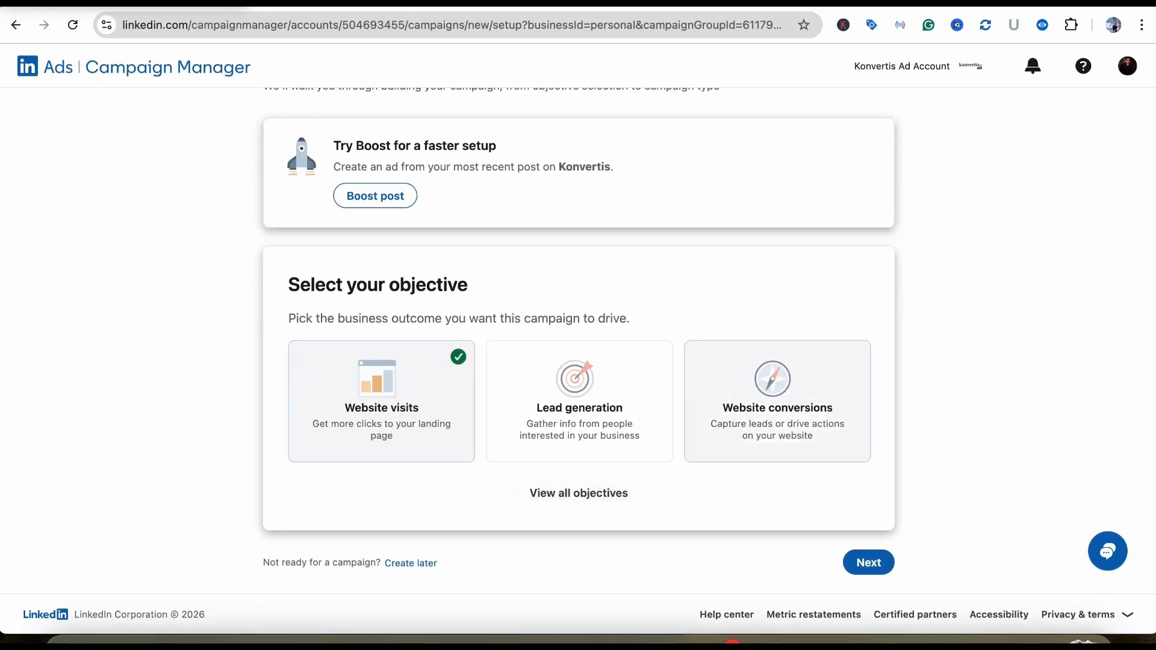
pyautogui.scroll(2, 777, 409)
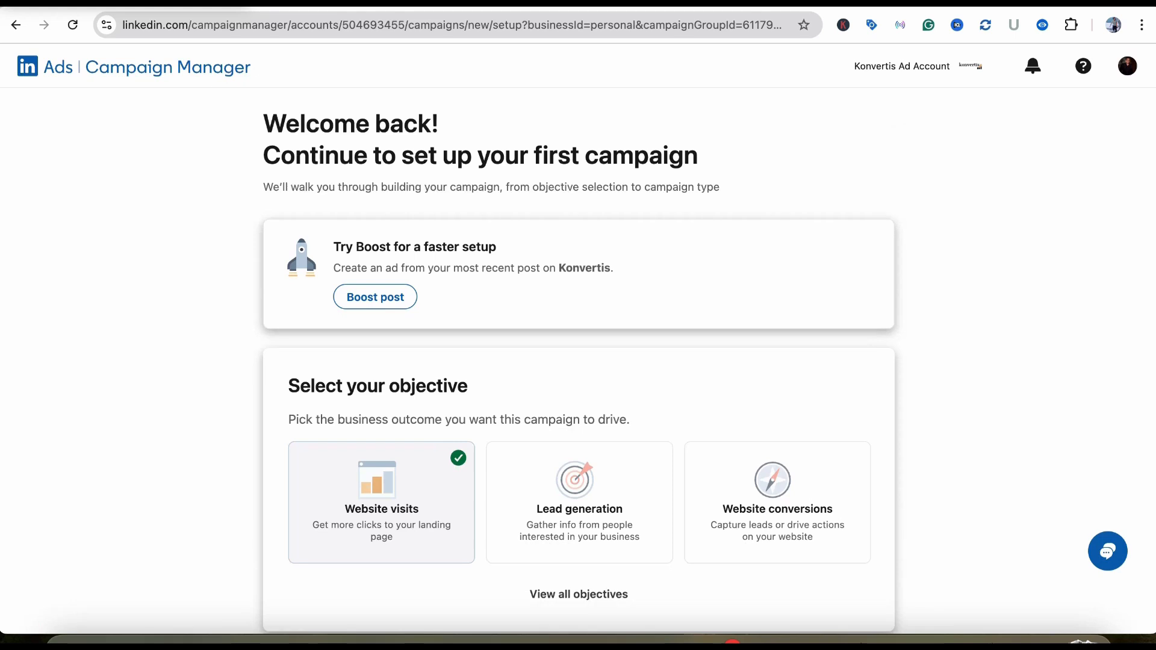
pyautogui.scroll(-3, 609, 489)
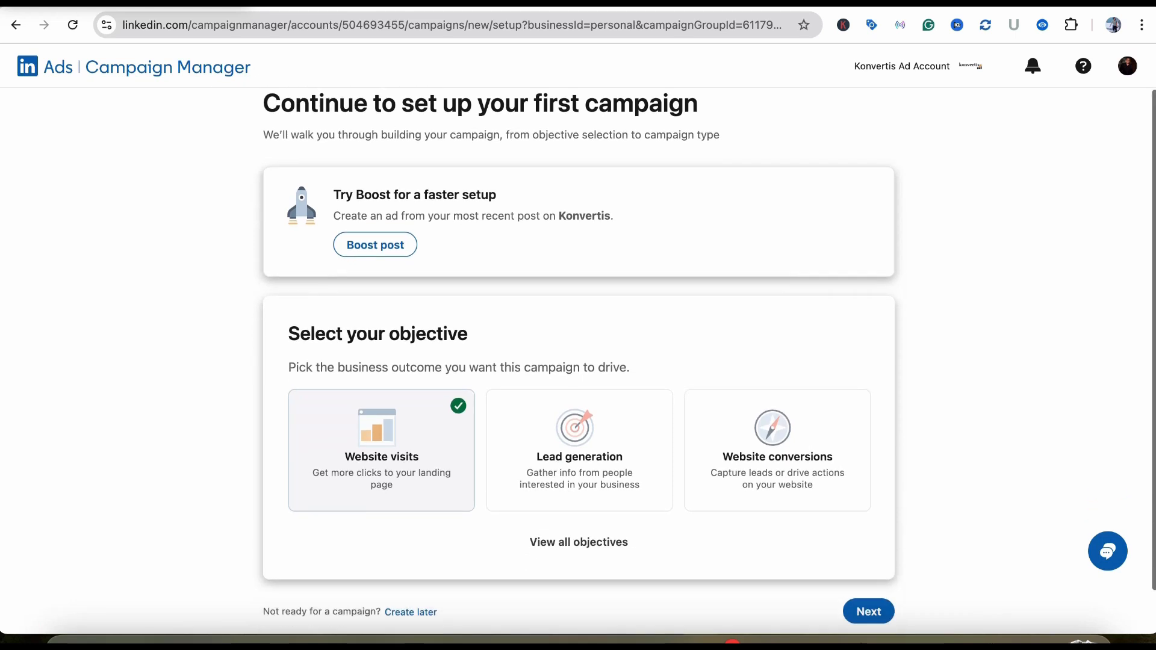
pyautogui.click(609, 488)
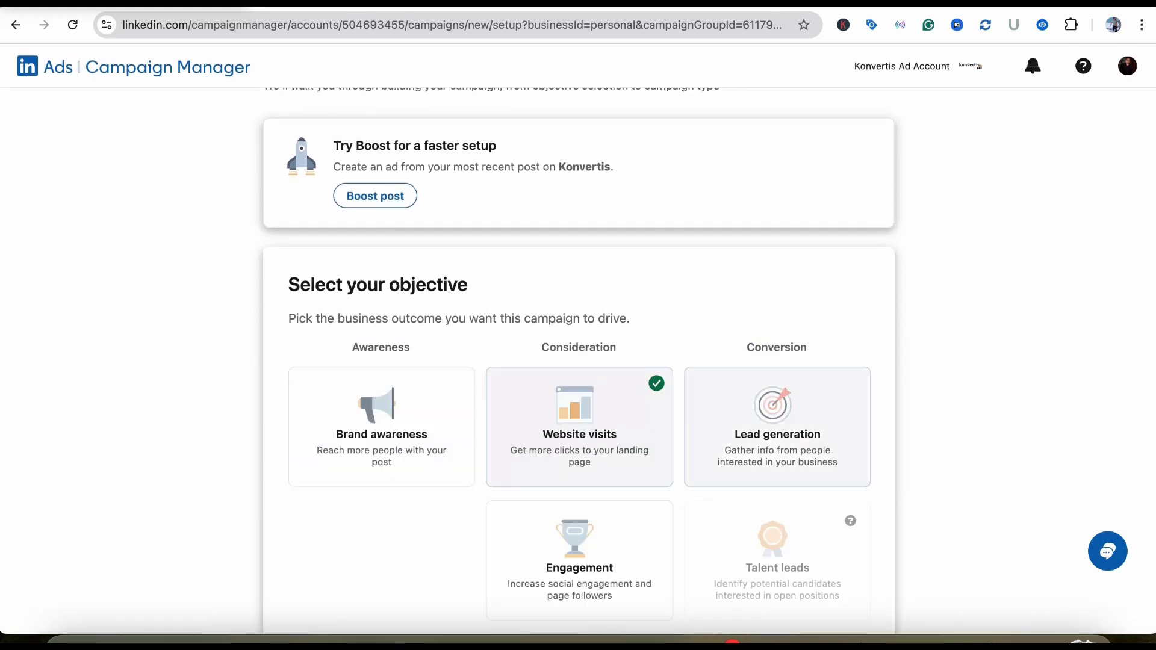
pyautogui.scroll(-5, 777, 422)
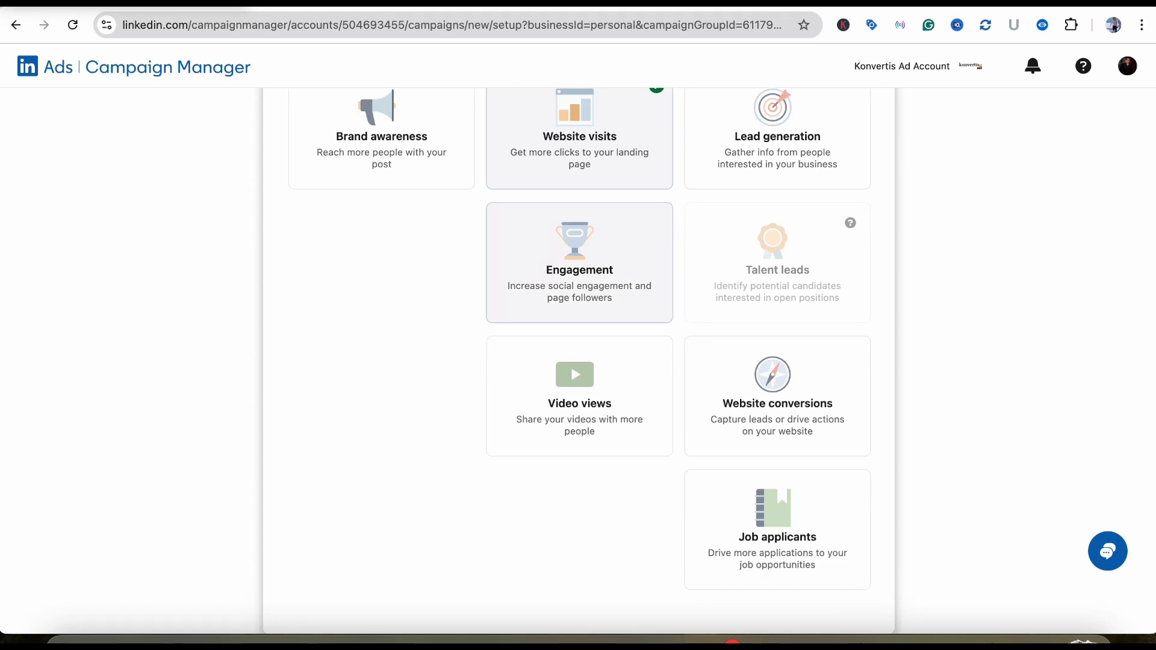
pyautogui.scroll(3, 579, 361)
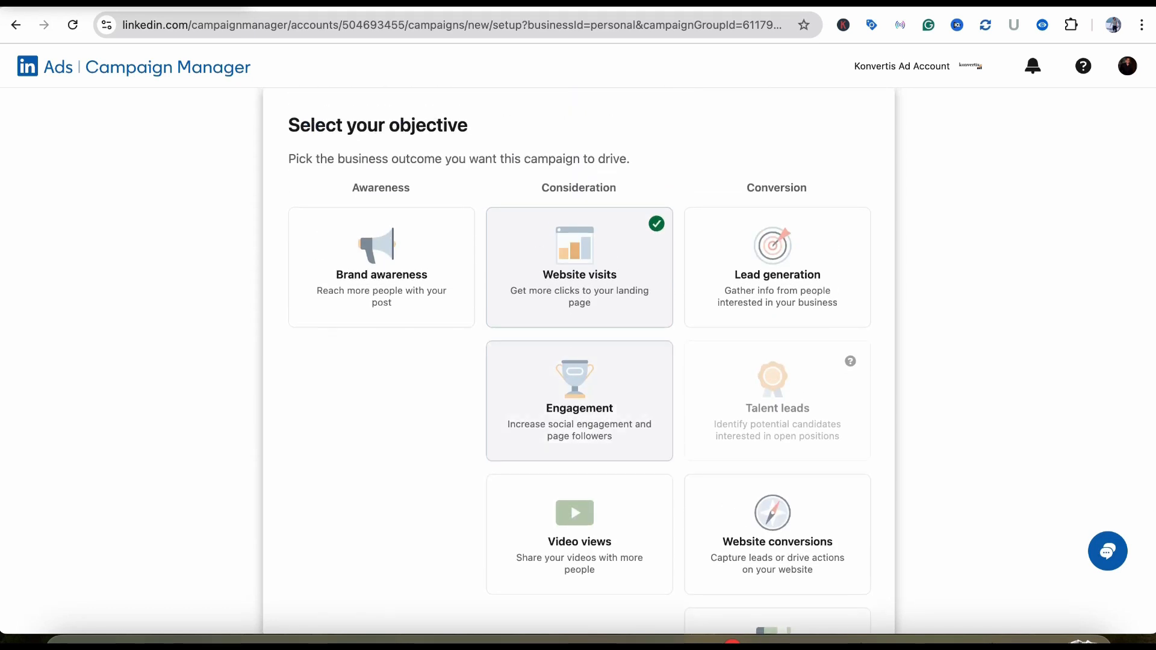
pyautogui.scroll(-2, 579, 434)
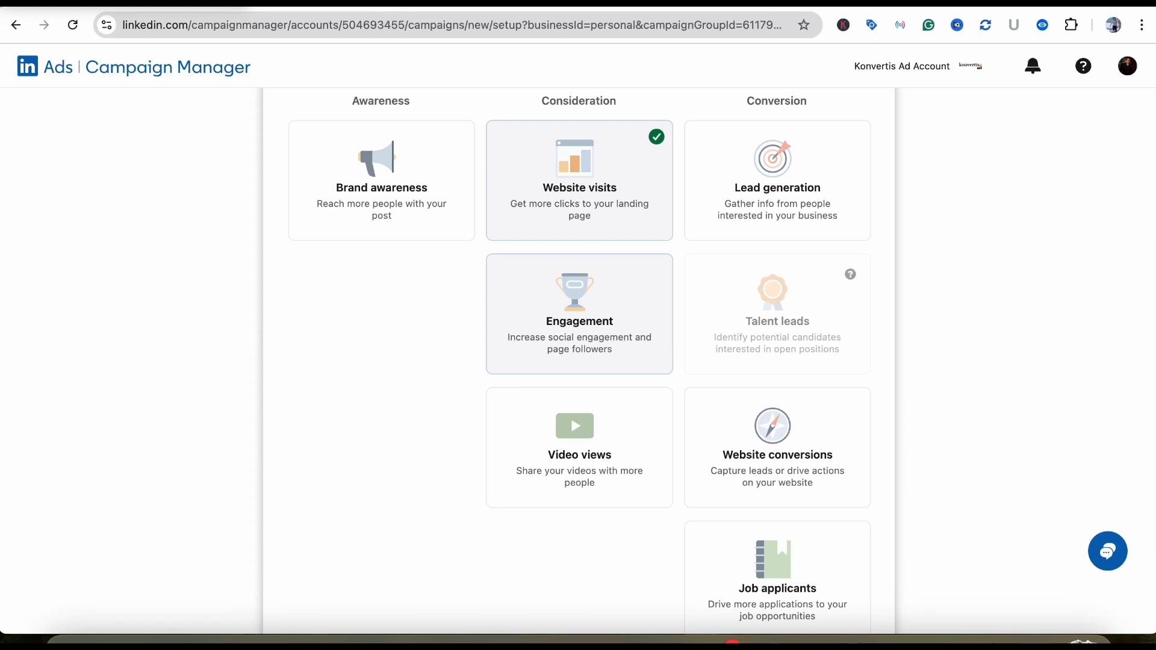
pyautogui.click(579, 314)
pyautogui.scroll(-3, 579, 325)
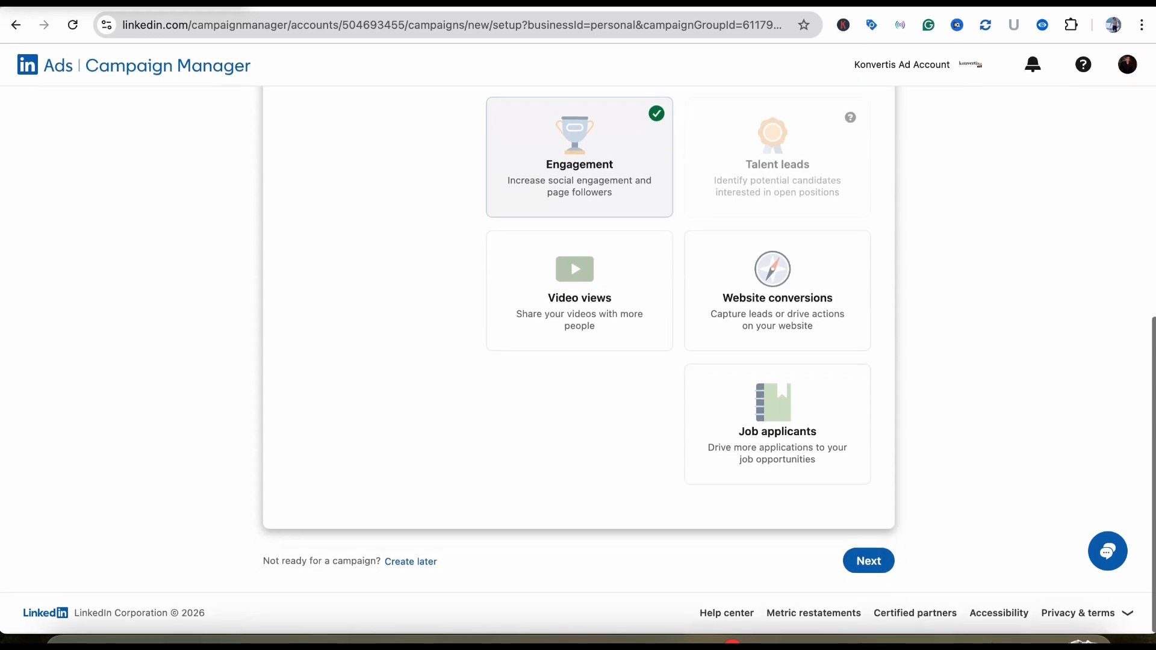
pyautogui.click(869, 561)
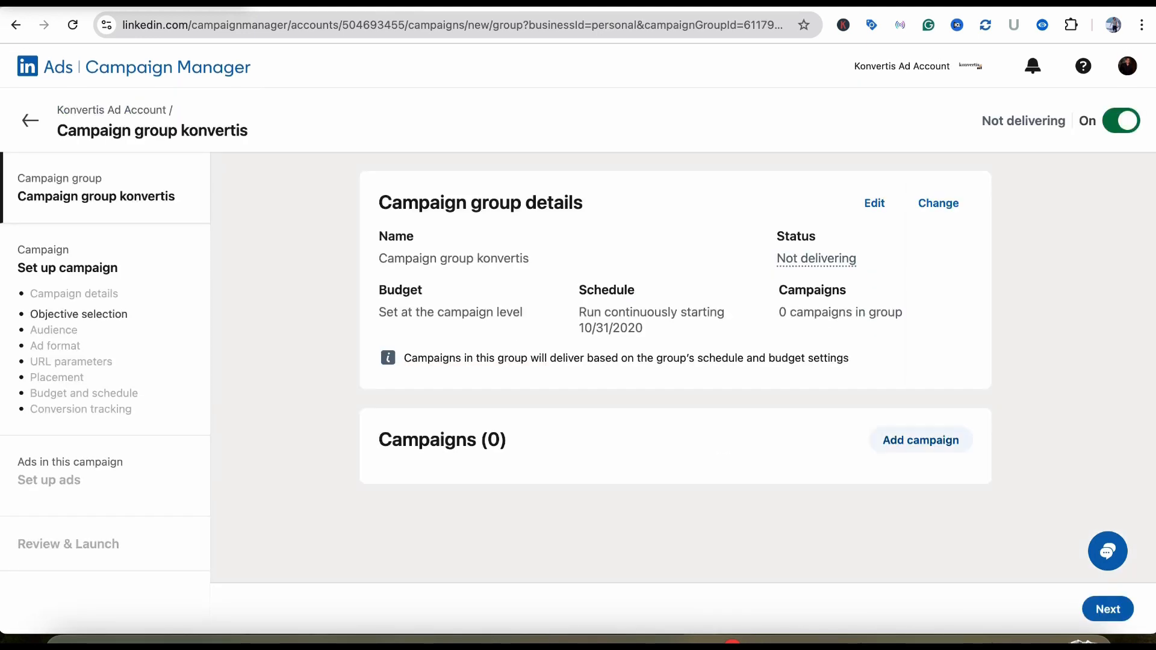
# Step: Add a campaign to the group and go to the Audience section of its settings
pyautogui.click(921, 440)
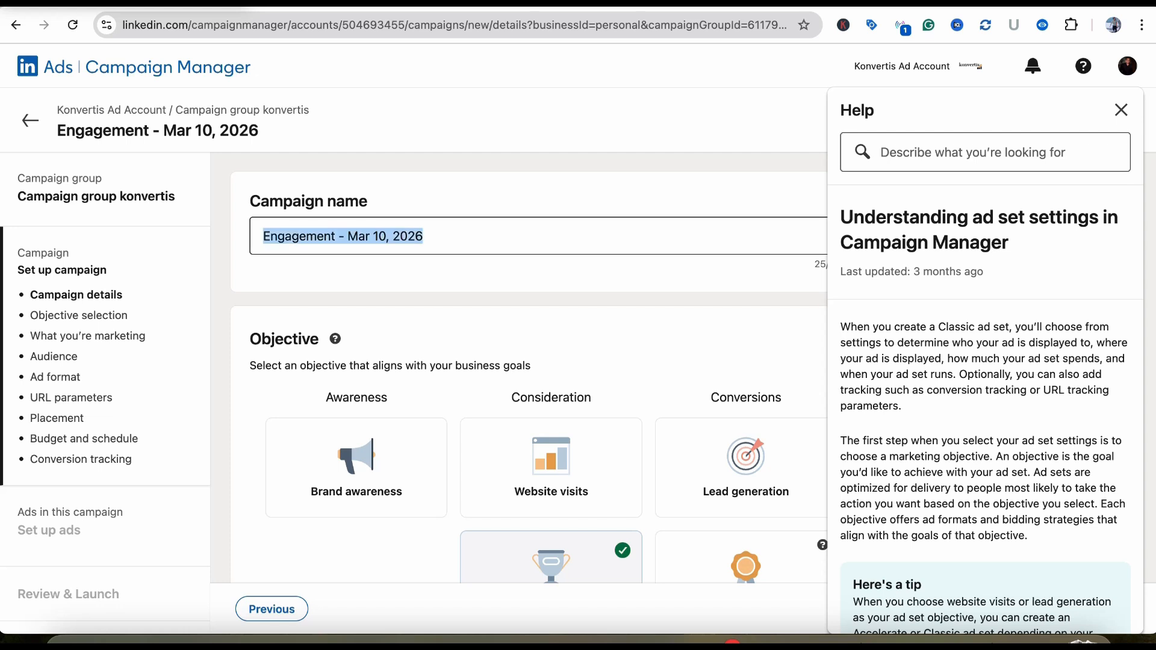
pyautogui.scroll(-3, 551, 326)
pyautogui.scroll(-10, 551, 325)
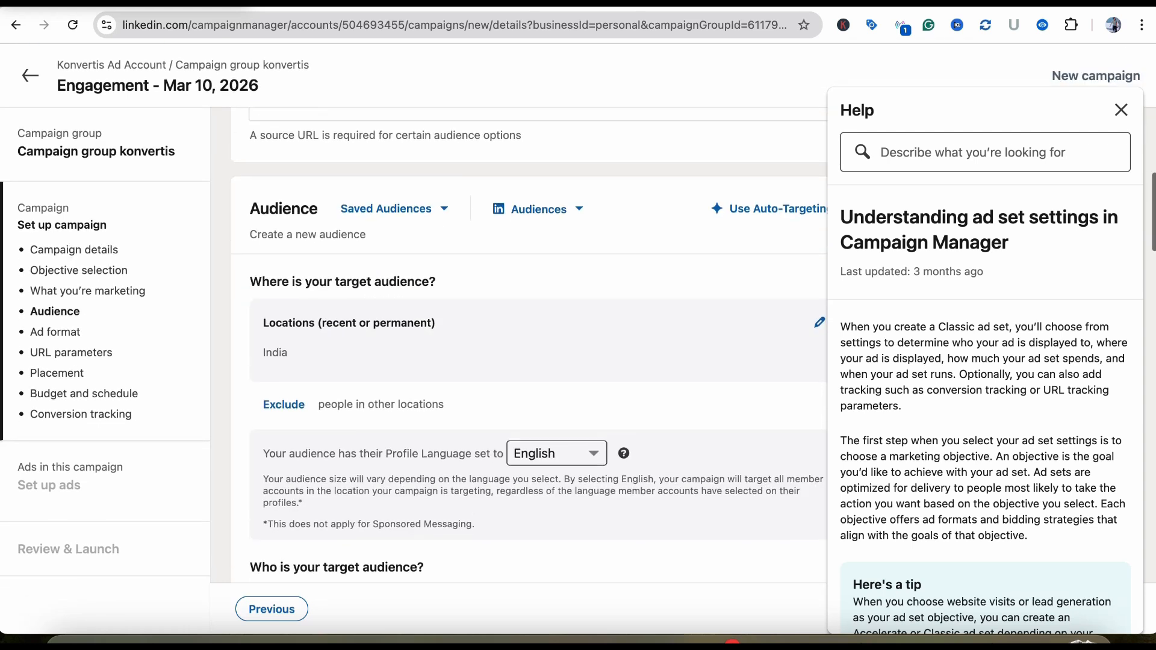
pyautogui.scroll(1, 551, 325)
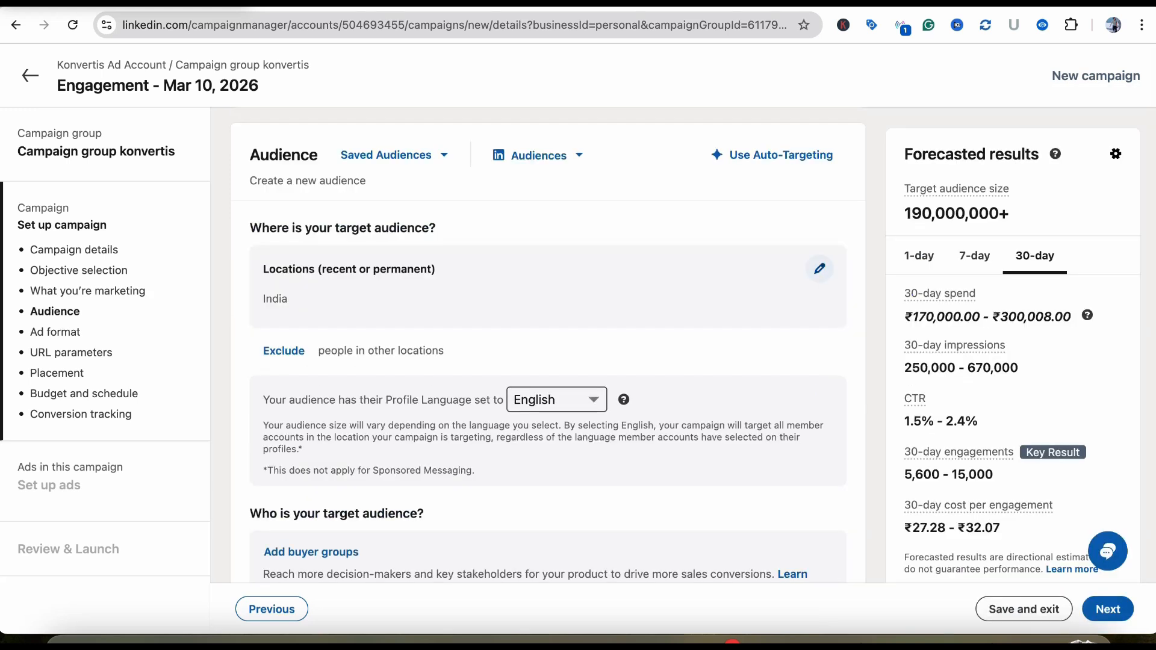
# Step: Examine the audience's location, profile language and target audience settings
pyautogui.scroll(-3, 819, 269)
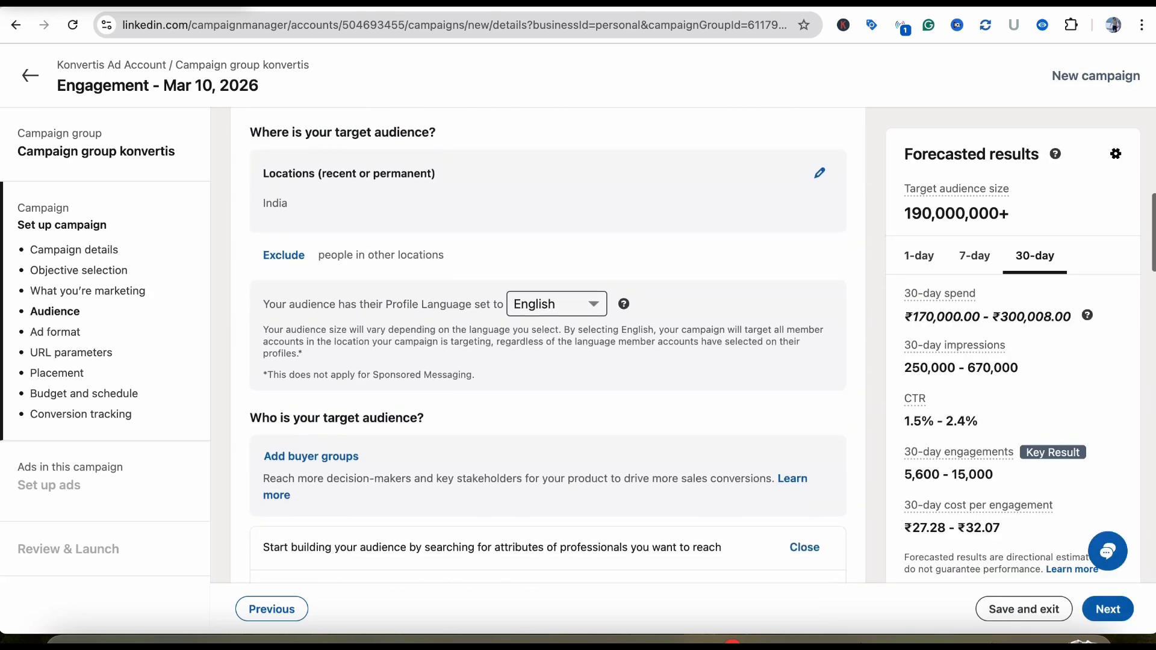
pyautogui.scroll(-1, 548, 345)
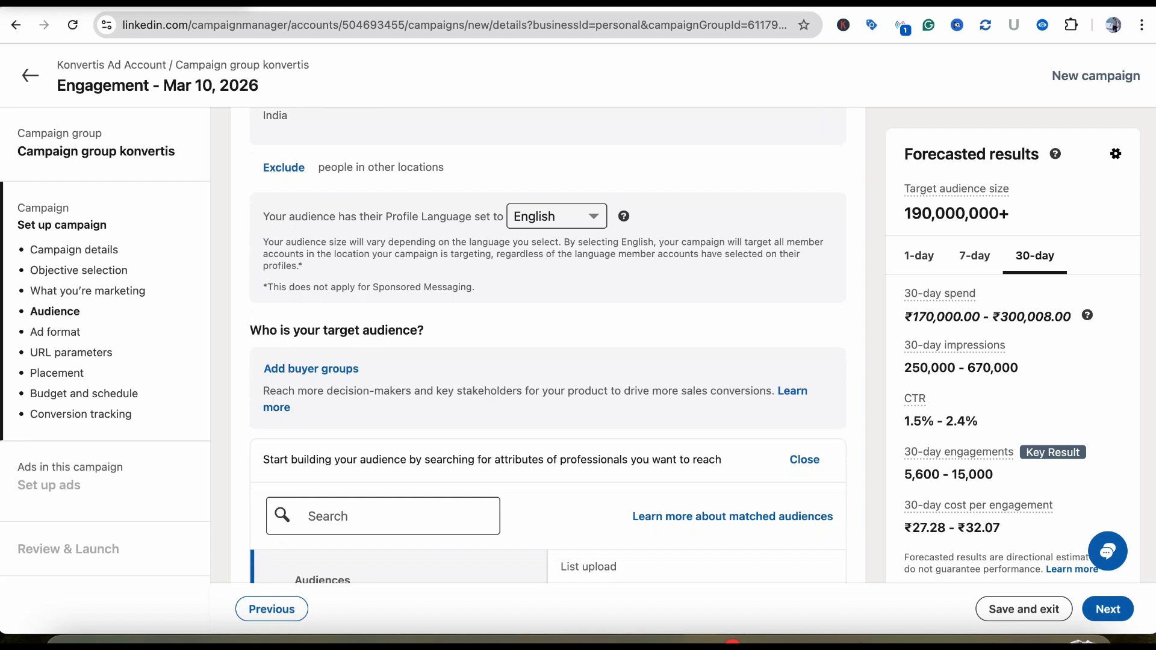
pyautogui.scroll(-1, 548, 345)
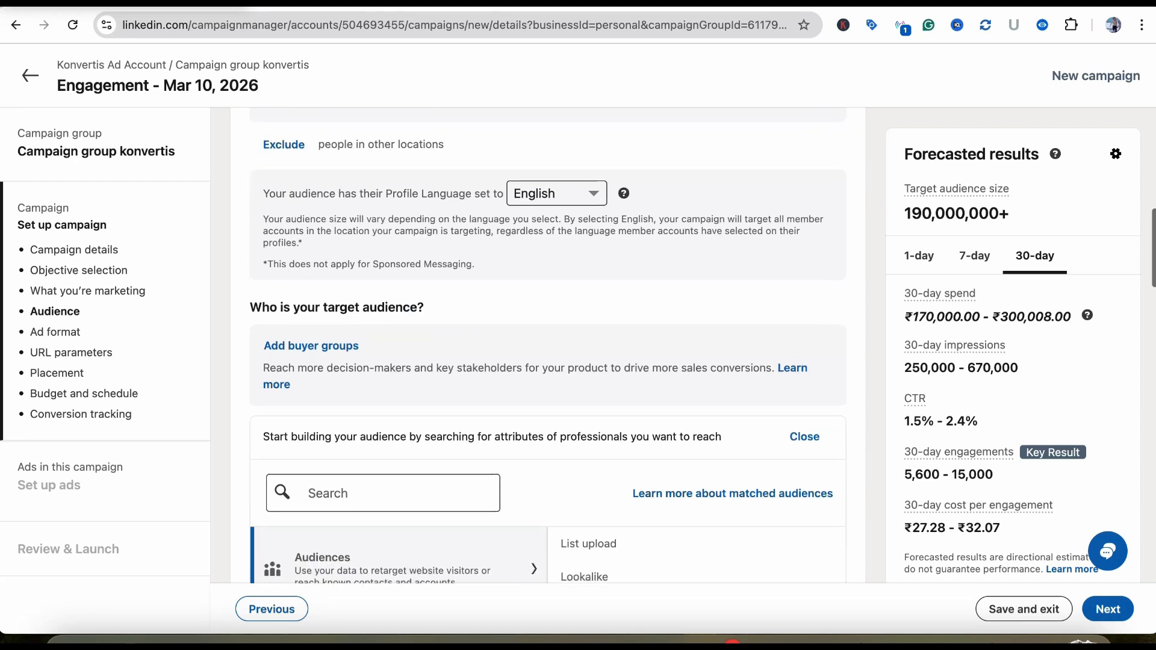
pyautogui.moveTo(424, 308); pyautogui.dragTo(263, 307)
pyautogui.click(262, 307)
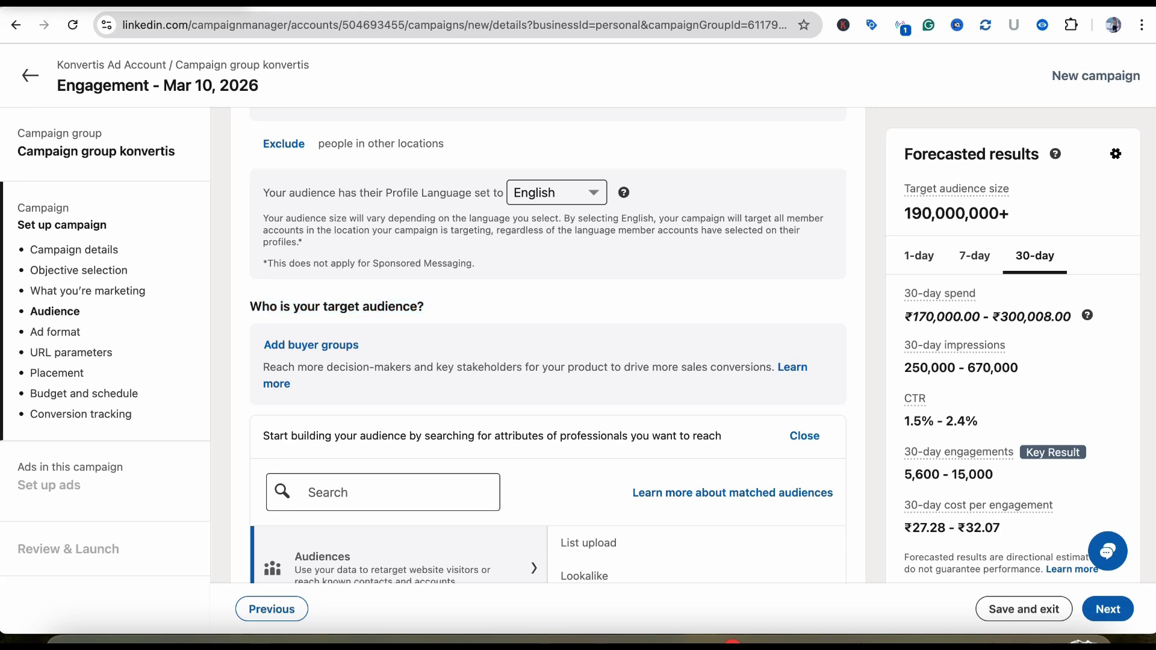
pyautogui.scroll(-2, 548, 345)
pyautogui.scroll(-4, 548, 345)
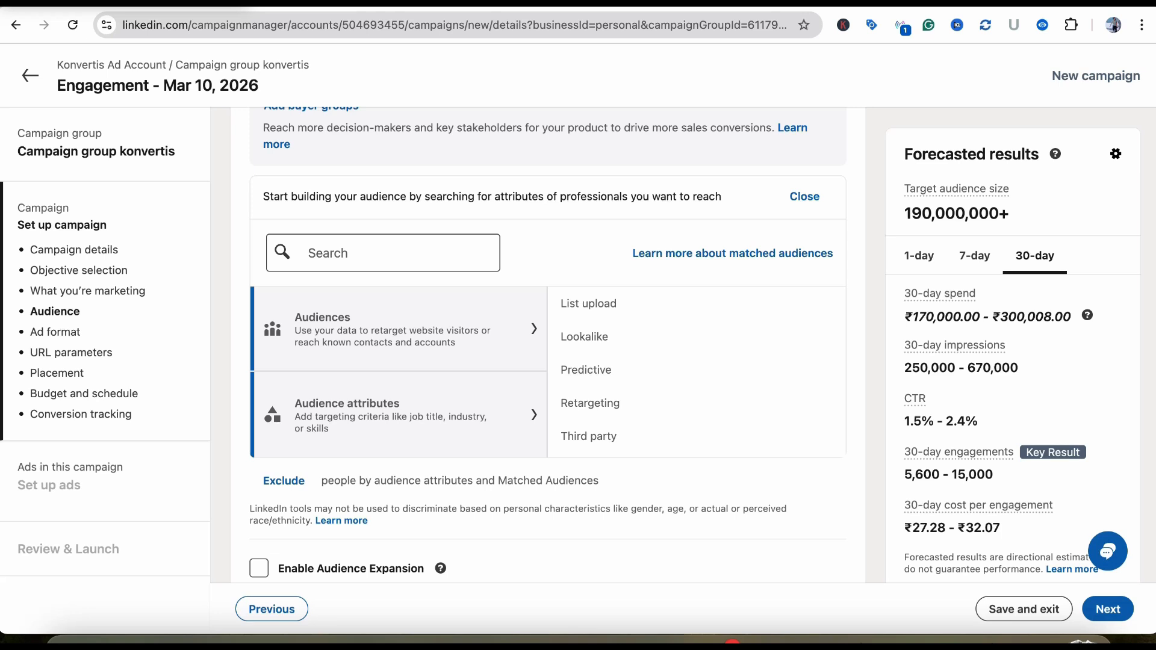
# Step: Browse the audience attribute categories and view the targeting options under Demographics
pyautogui.click(421, 416)
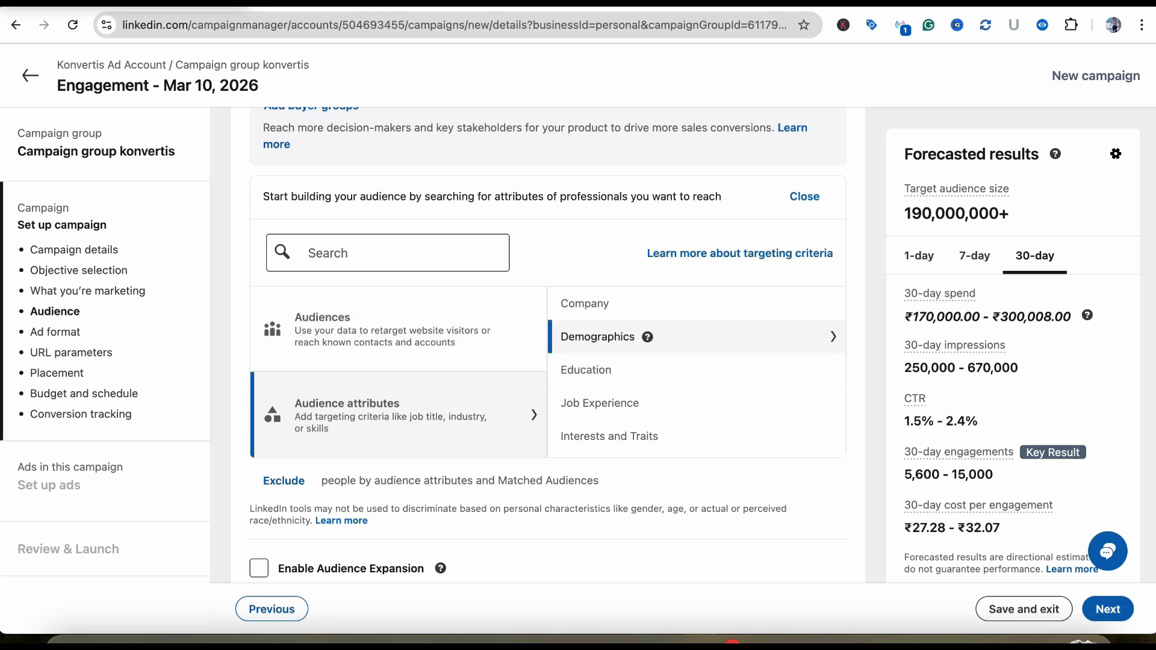
pyautogui.scroll(-2, 693, 337)
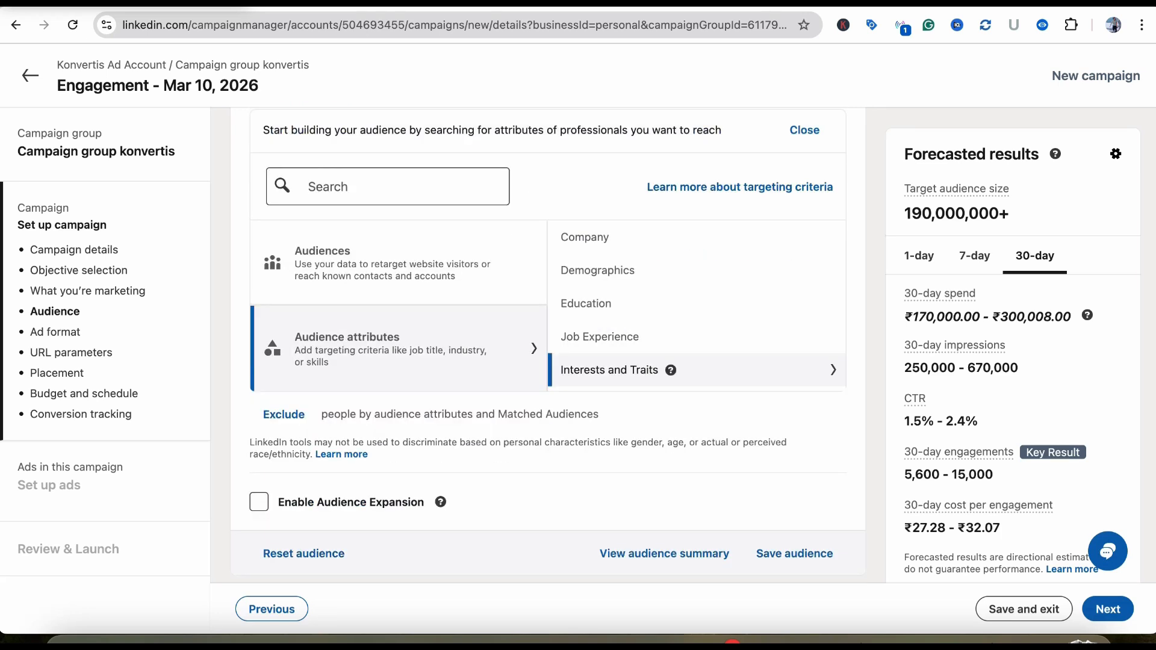
pyautogui.scroll(1, 656, 356)
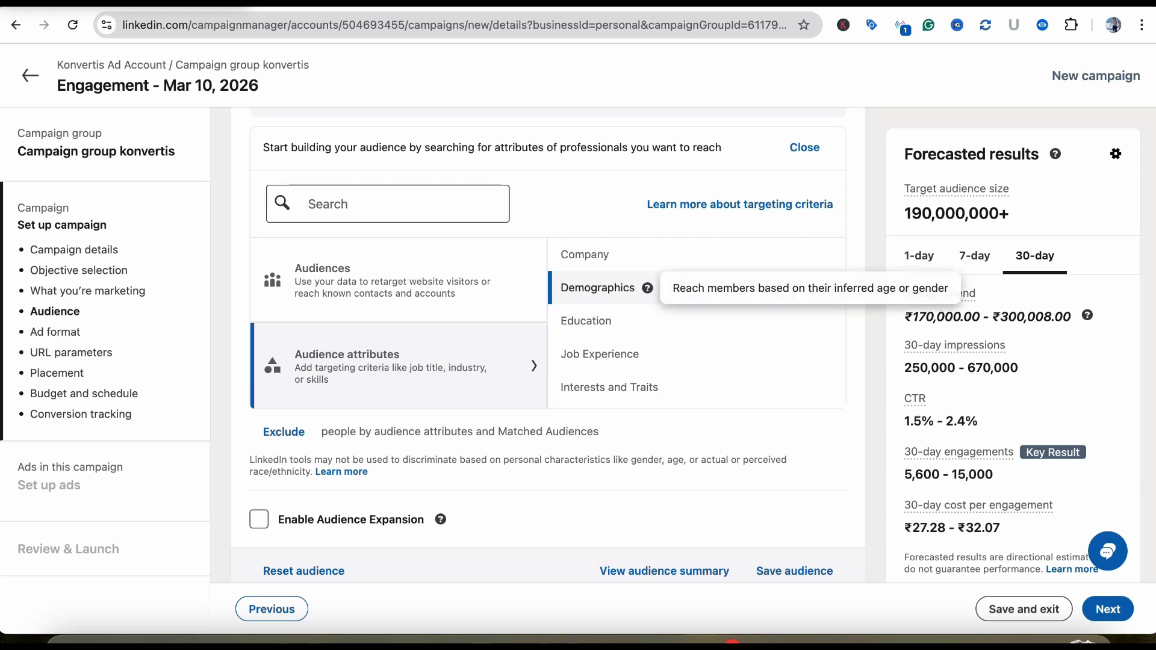
pyautogui.click(602, 288)
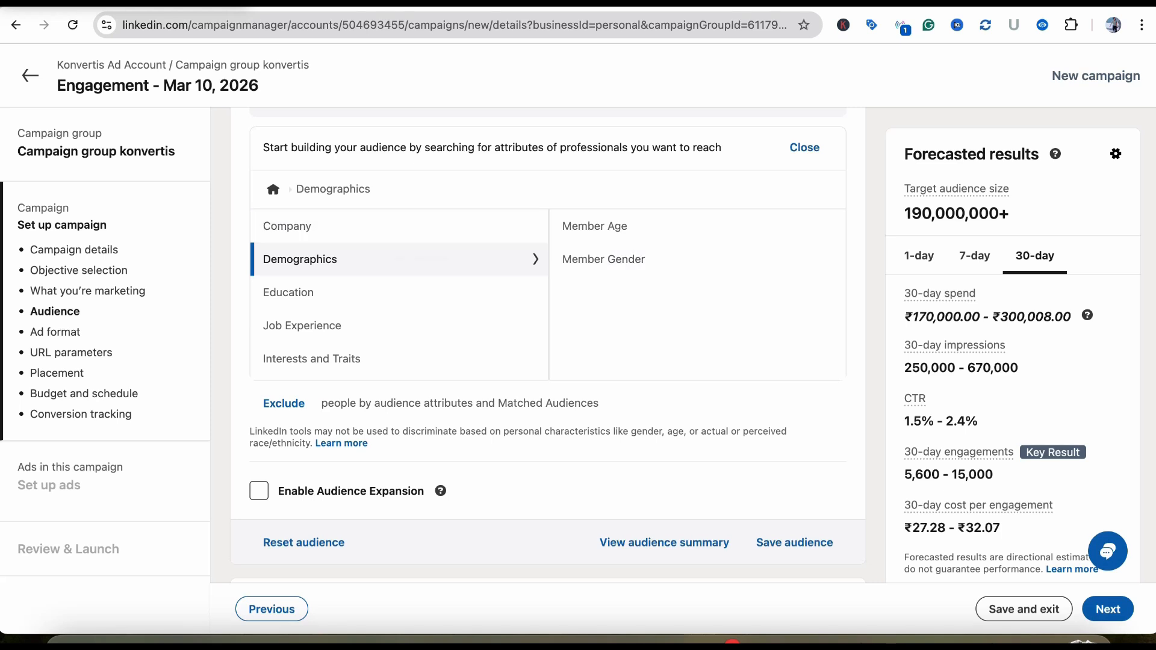
pyautogui.click(272, 189)
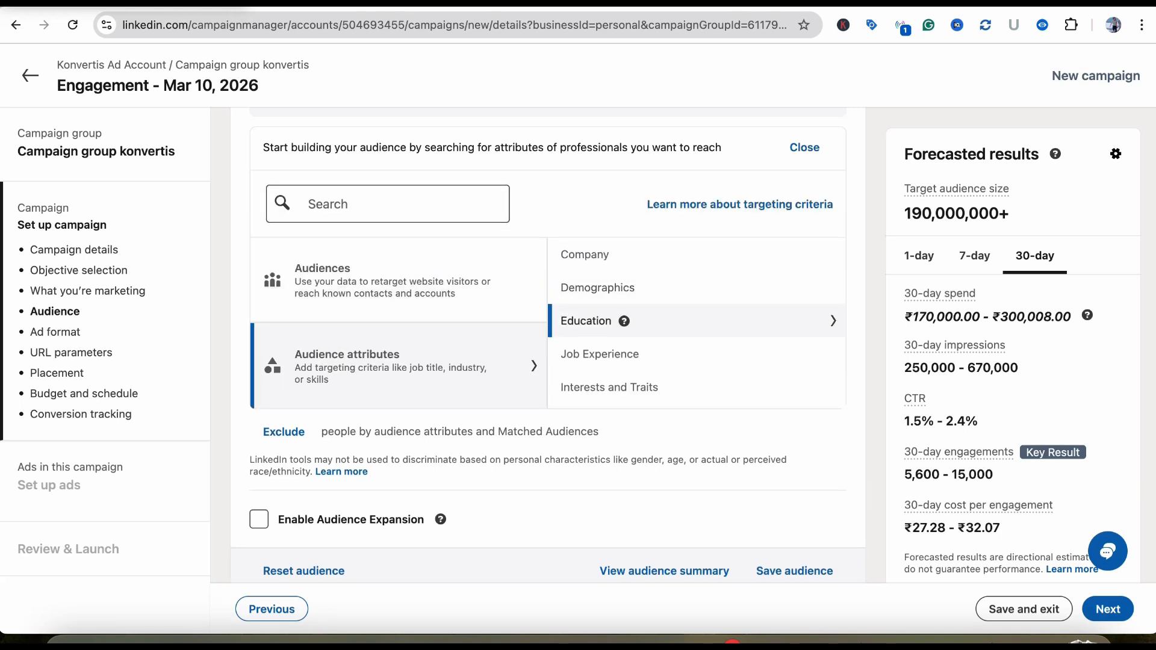
# Step: View the Education targeting options, including the Degrees search, and return to the Education list
pyautogui.click(692, 321)
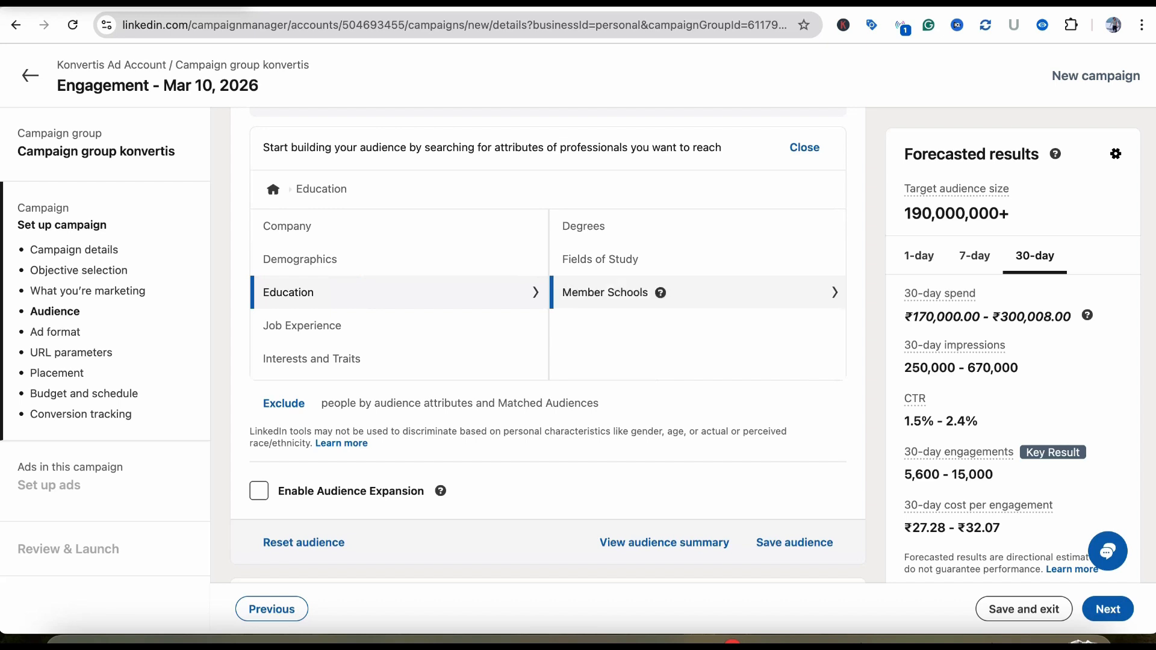
pyautogui.click(692, 226)
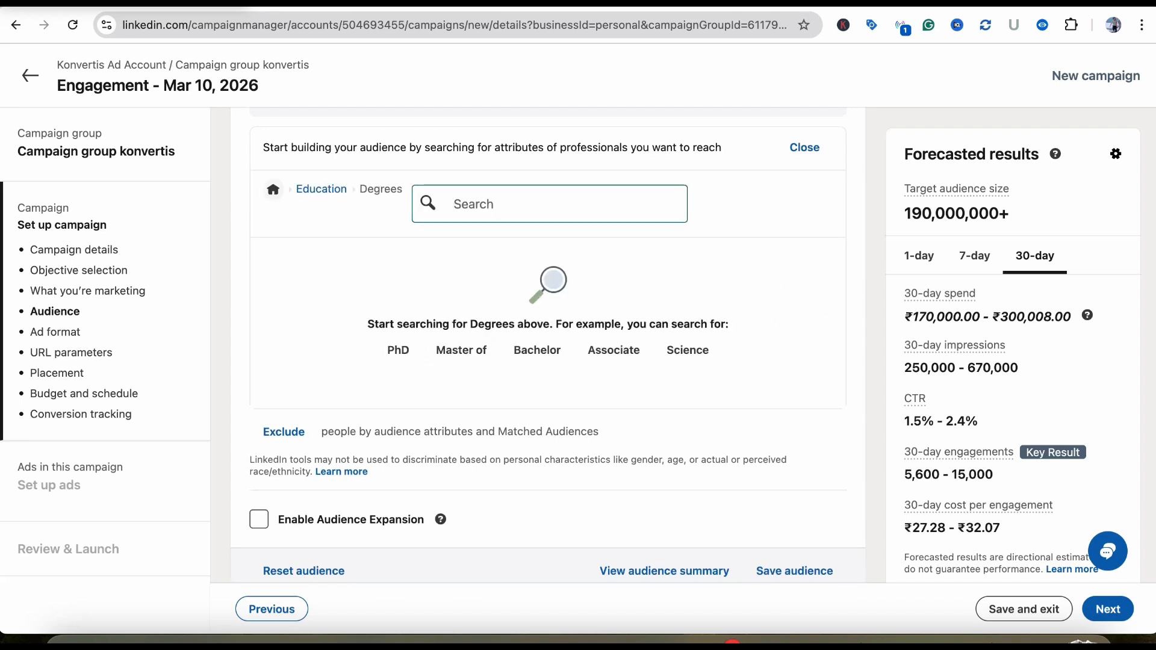
pyautogui.click(320, 190)
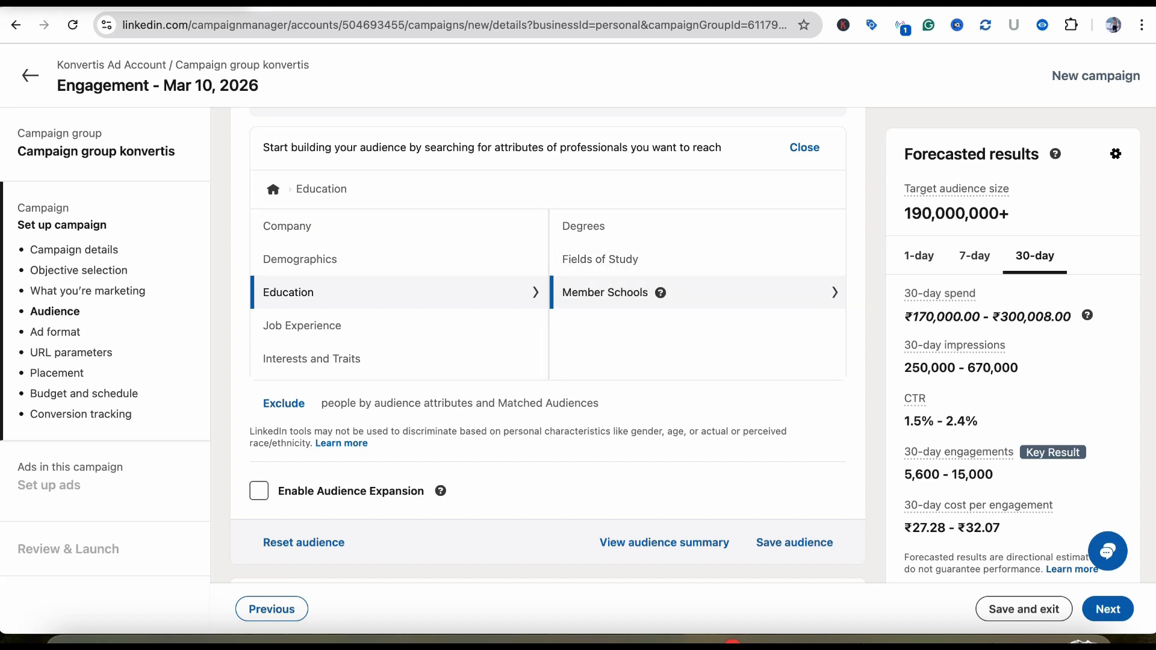
# Step: Include people with the Entry and Training job seniorities from the Job Experience attributes in the target audience
pyautogui.click(302, 325)
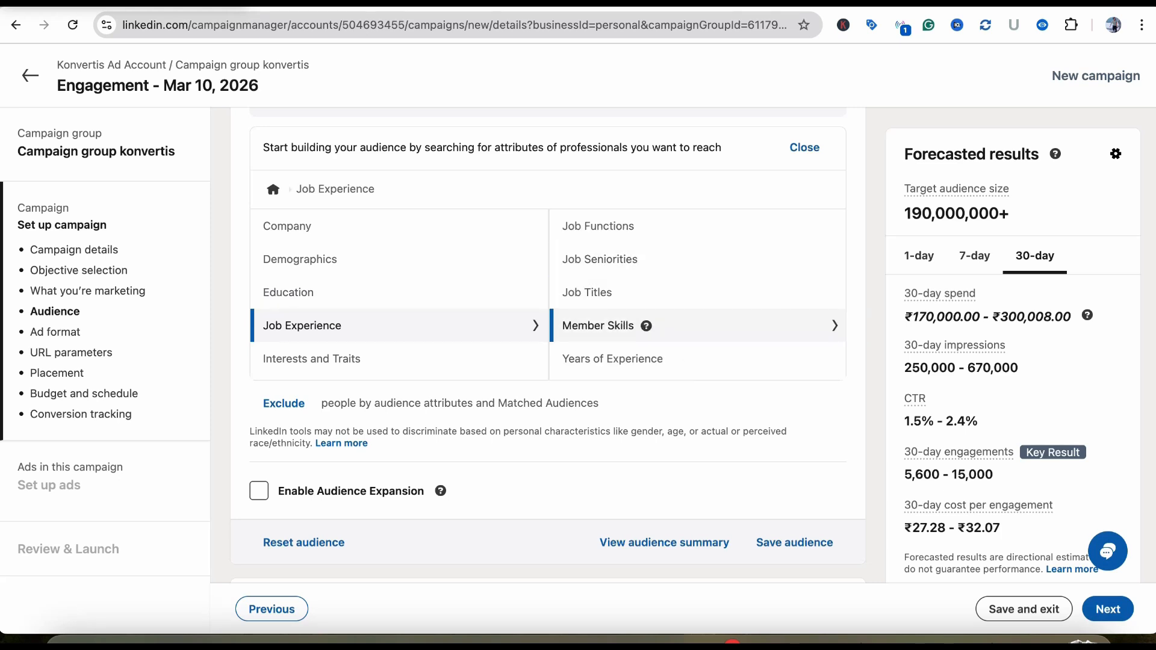
pyautogui.scroll(-1, 602, 326)
pyautogui.scroll(1, 602, 325)
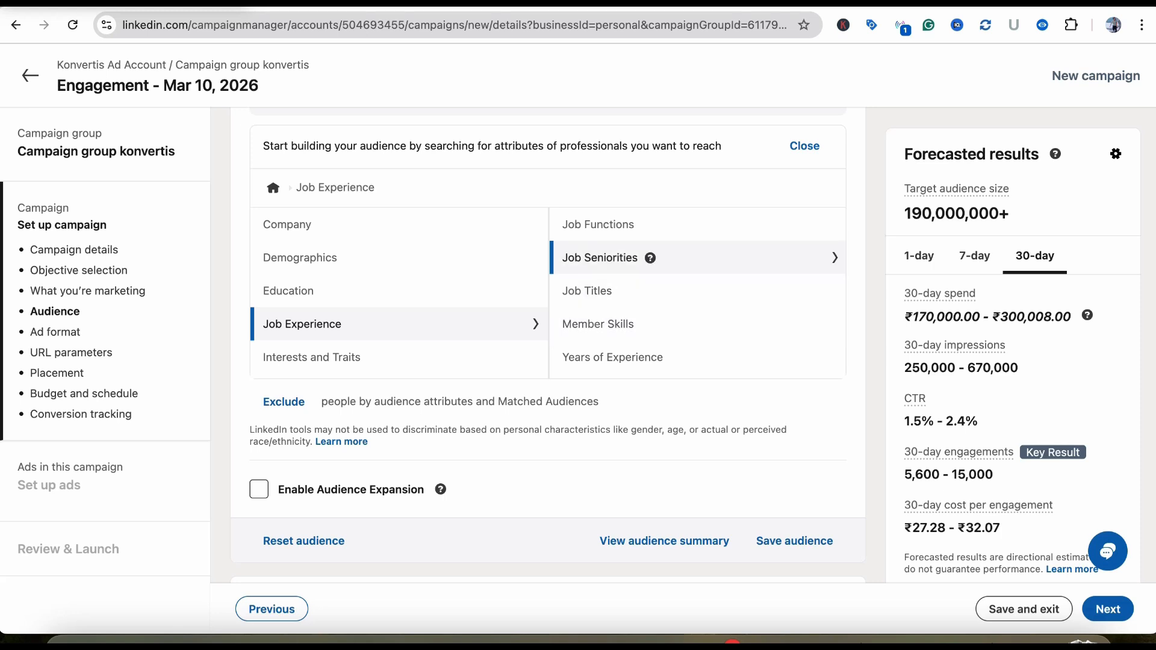
pyautogui.click(599, 257)
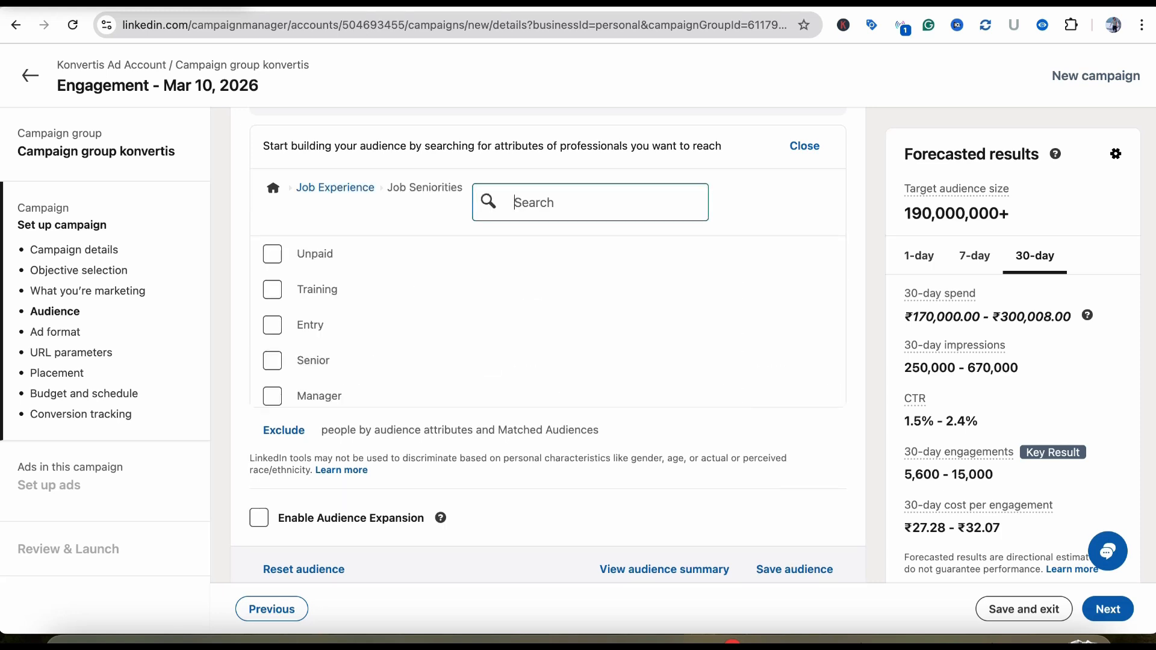
pyautogui.scroll(-1, 541, 277)
pyautogui.scroll(-1, 301, 289)
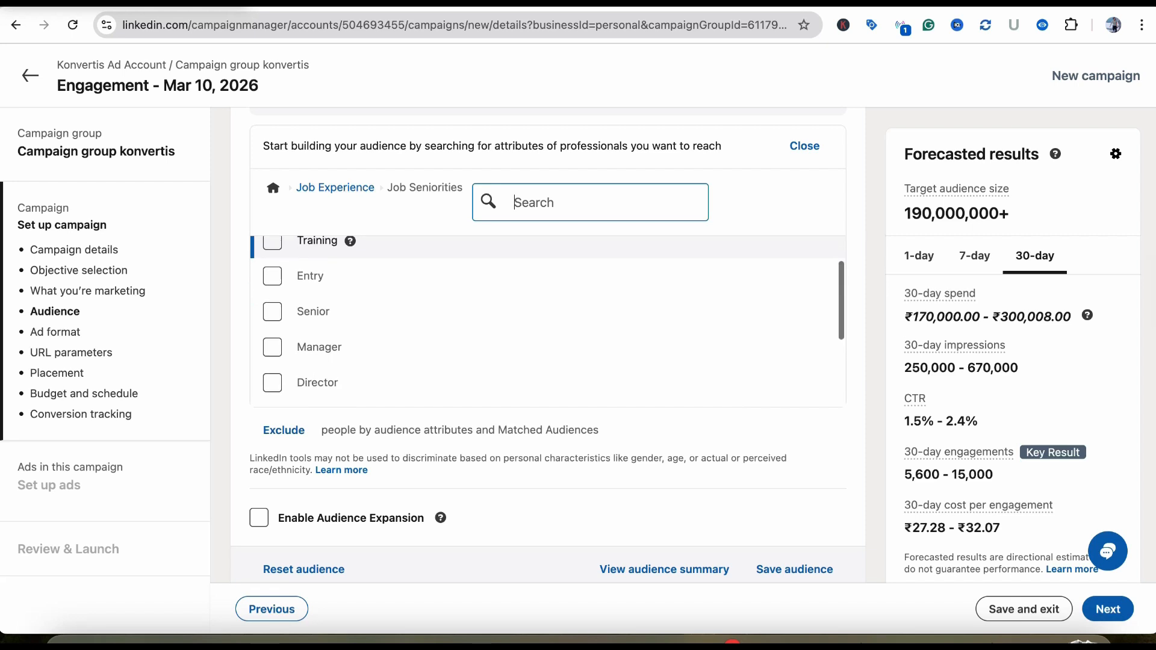
pyautogui.click(272, 263)
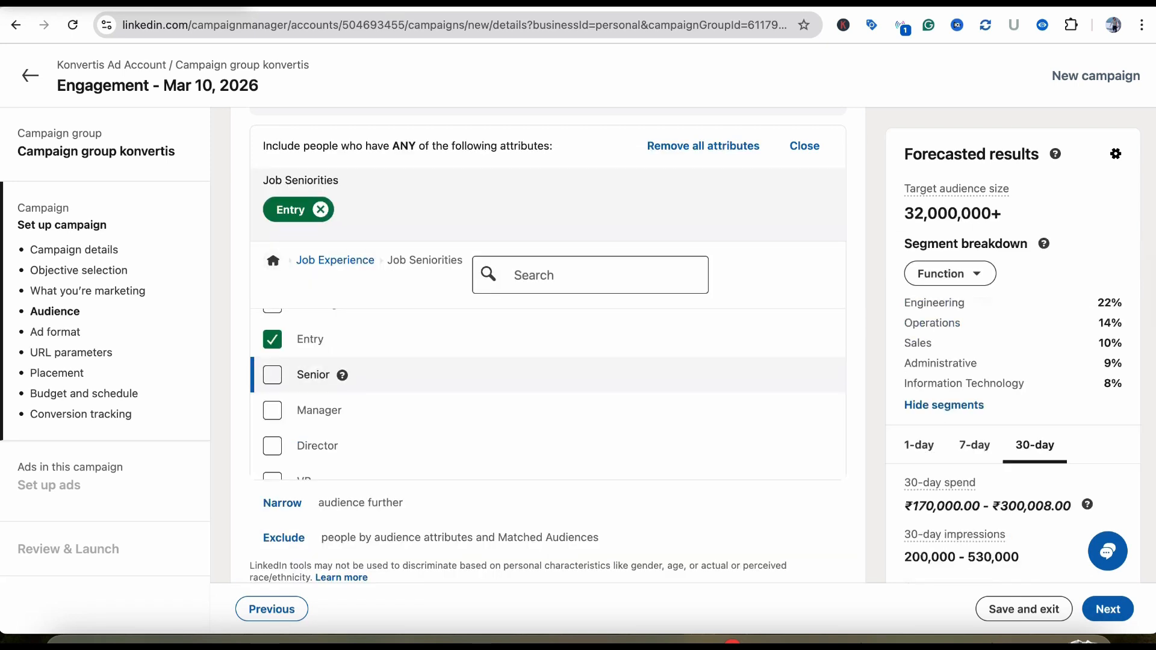
pyautogui.scroll(-2, 421, 385)
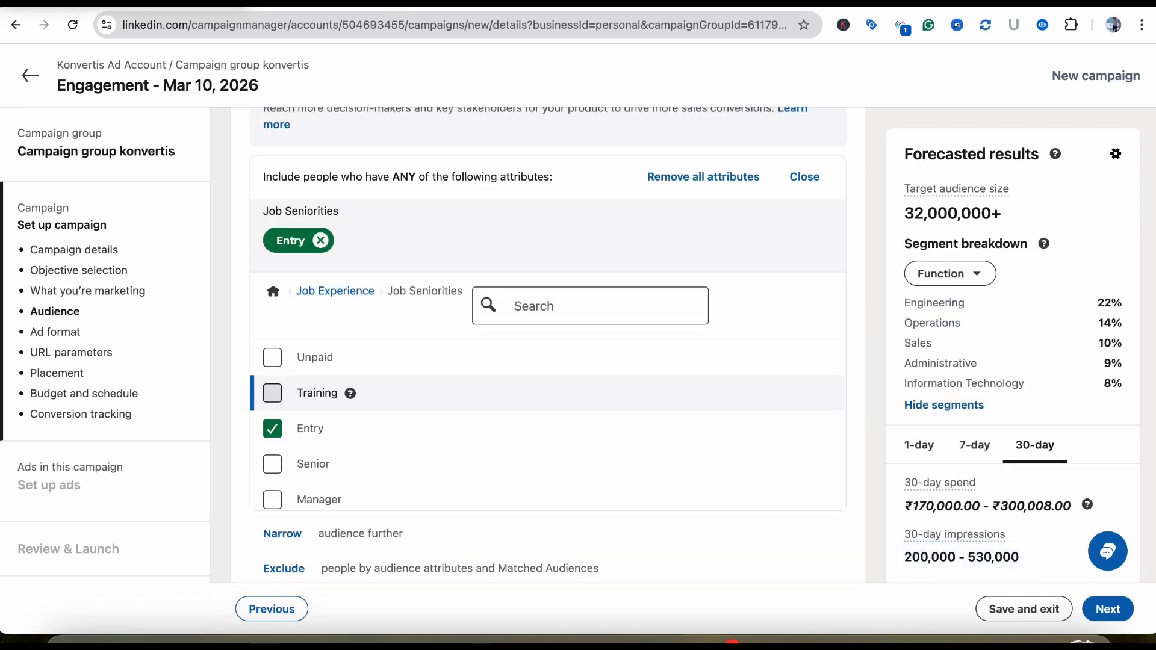
pyautogui.click(272, 393)
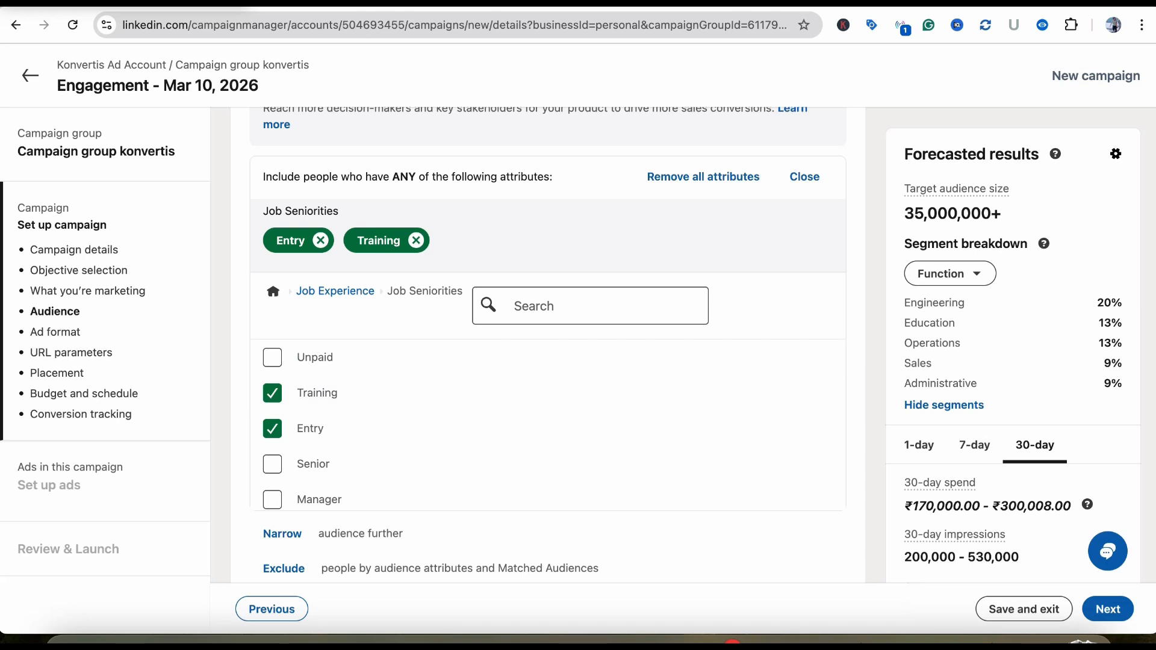
# Step: Review the remaining job seniority options, clear the selected seniorities and return to the Job Experience attributes
pyautogui.scroll(10, 547, 344)
pyautogui.scroll(-8, 548, 343)
pyautogui.scroll(-3, 548, 343)
pyautogui.scroll(-2, 548, 343)
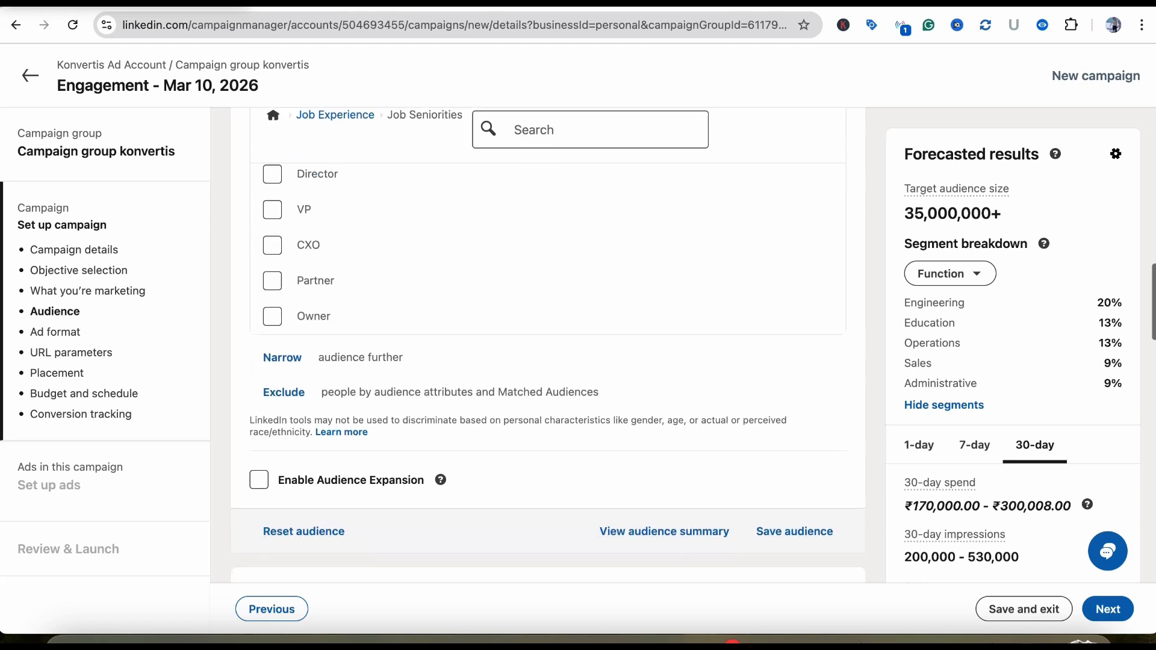
pyautogui.scroll(-5, 548, 343)
pyautogui.scroll(4, 548, 343)
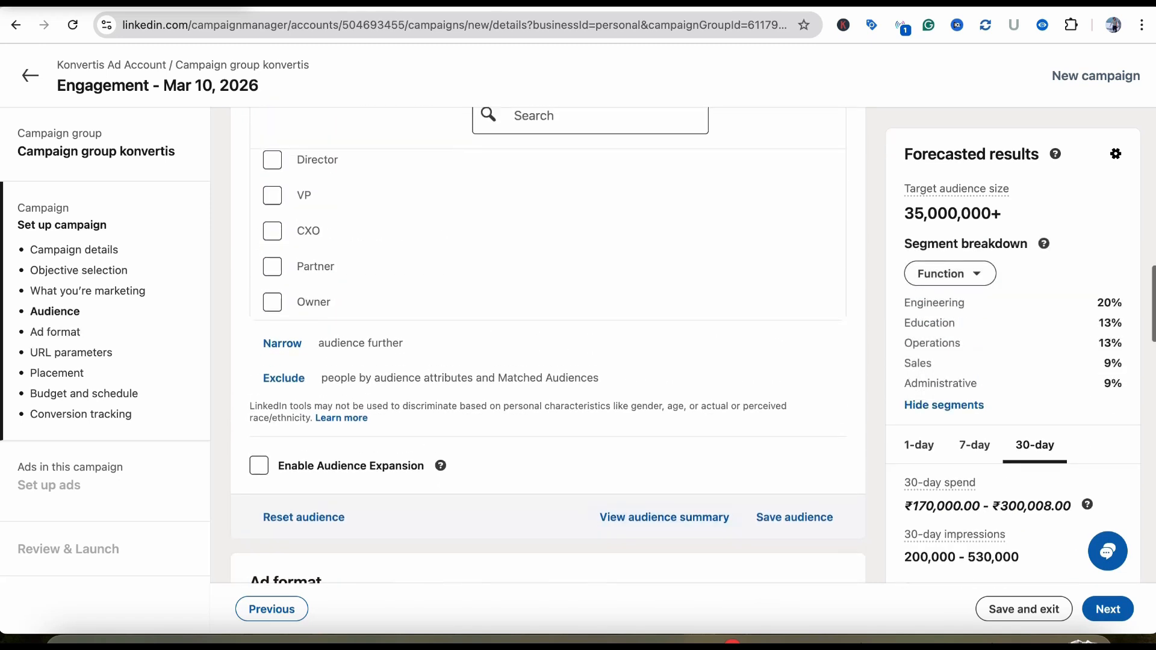
pyautogui.scroll(5, 548, 470)
pyautogui.scroll(1, 548, 470)
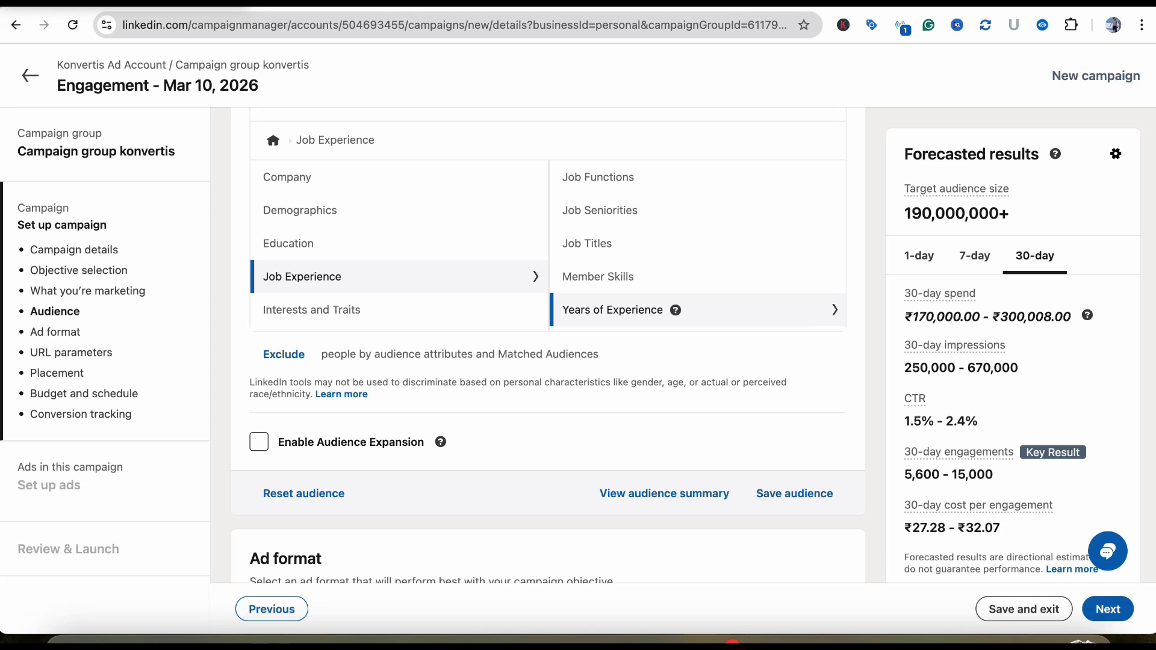
# Step: Target people with 1 year up to 2 years of experience and return to the Job Experience attributes
pyautogui.click(613, 309)
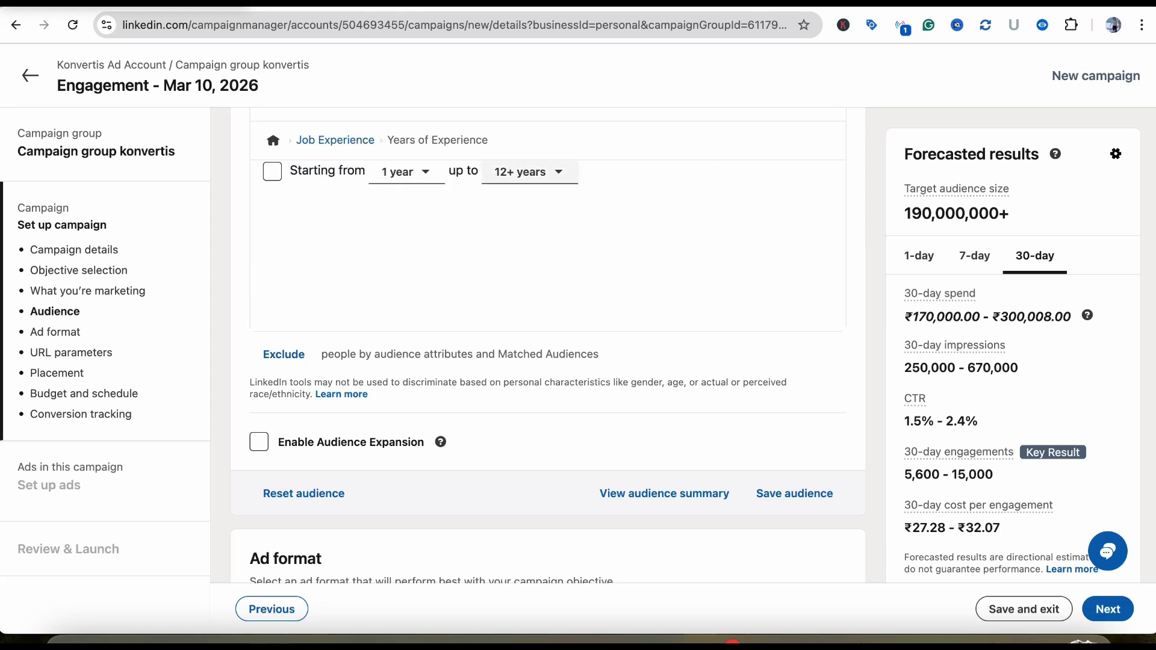
pyautogui.click(527, 172)
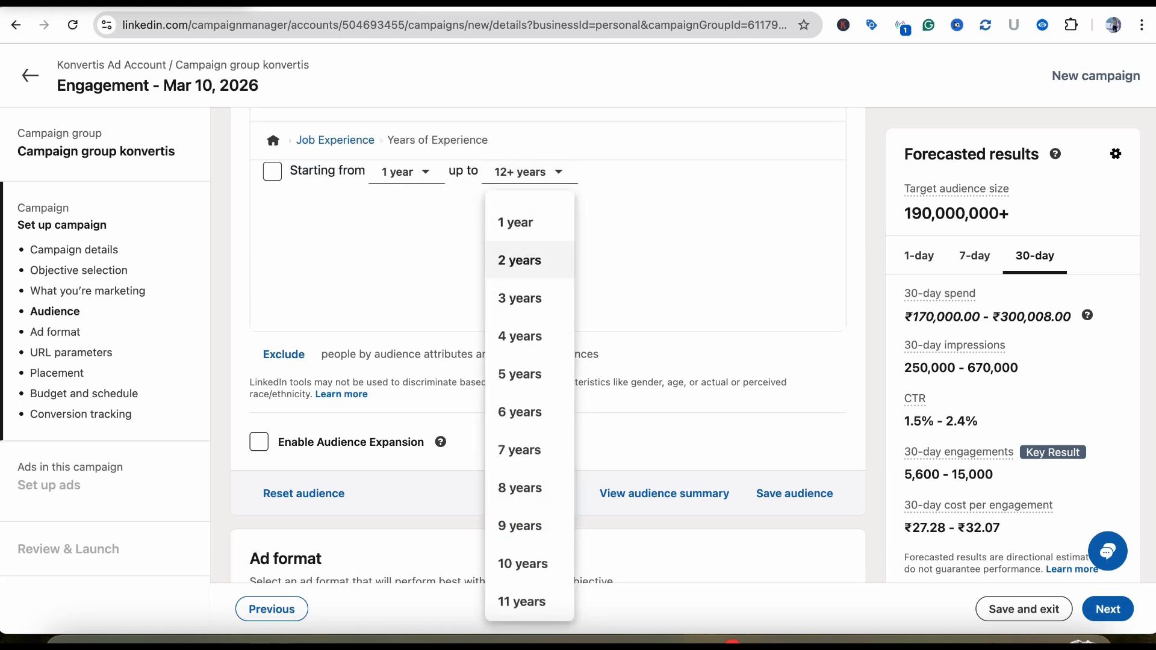
pyautogui.click(520, 260)
pyautogui.click(407, 244)
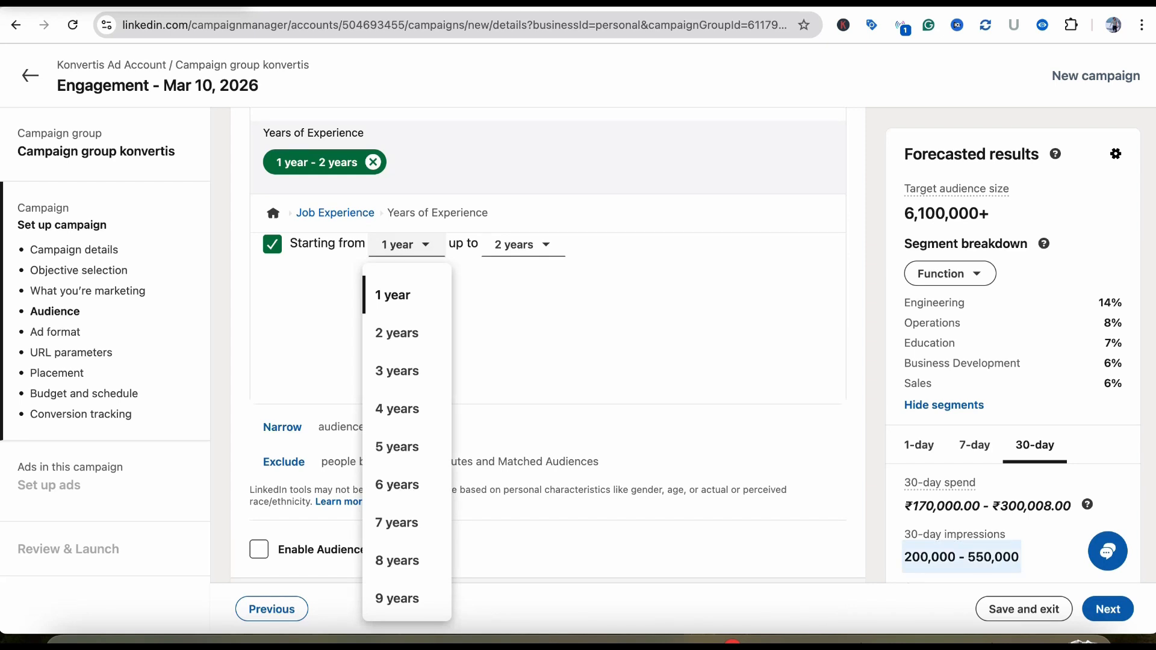
pyautogui.click(335, 212)
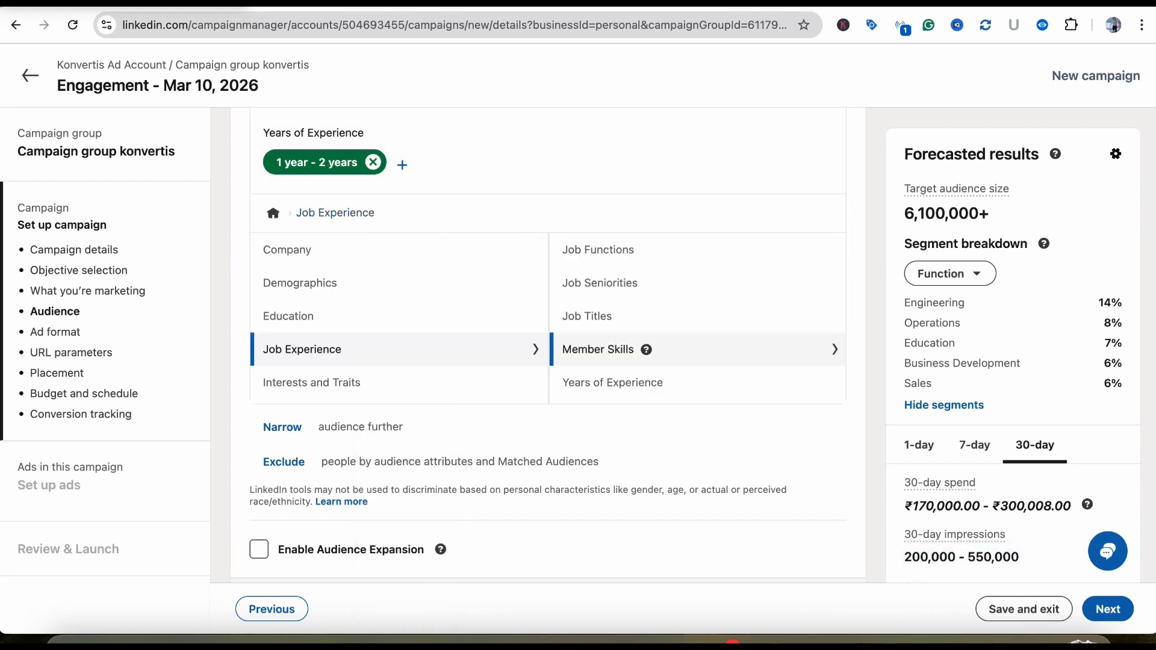
# Step: Include the Frequent Travelers member trait from Interests and Traits in the audience and view its subcategories
pyautogui.click(598, 349)
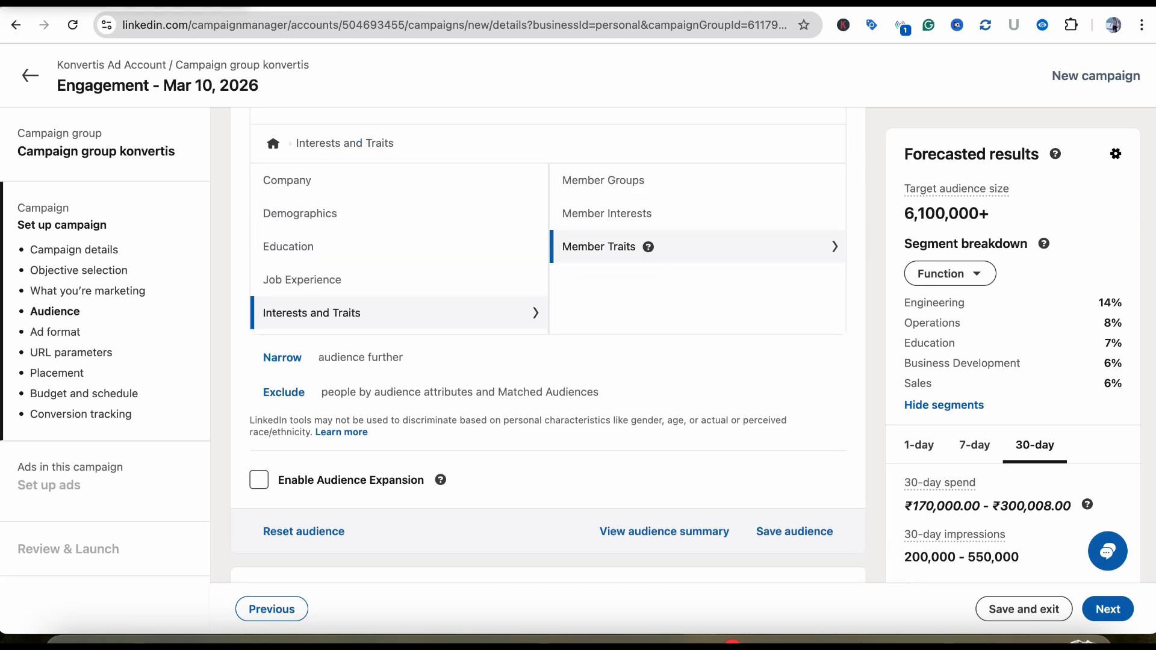
pyautogui.click(598, 247)
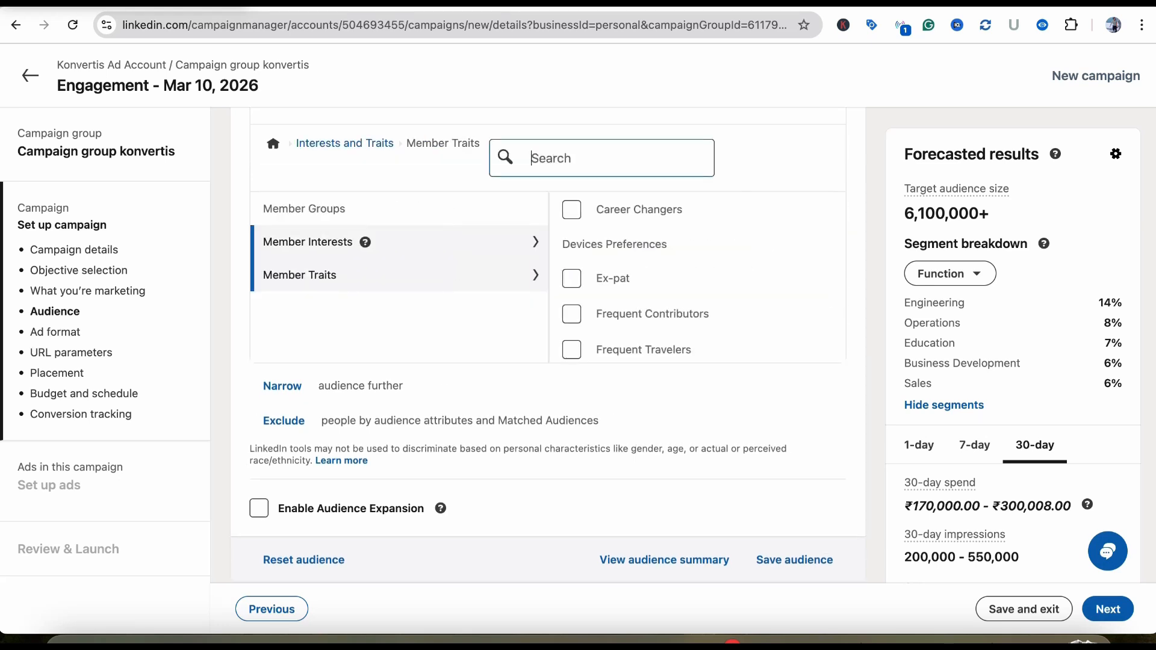
pyautogui.scroll(-2, 662, 313)
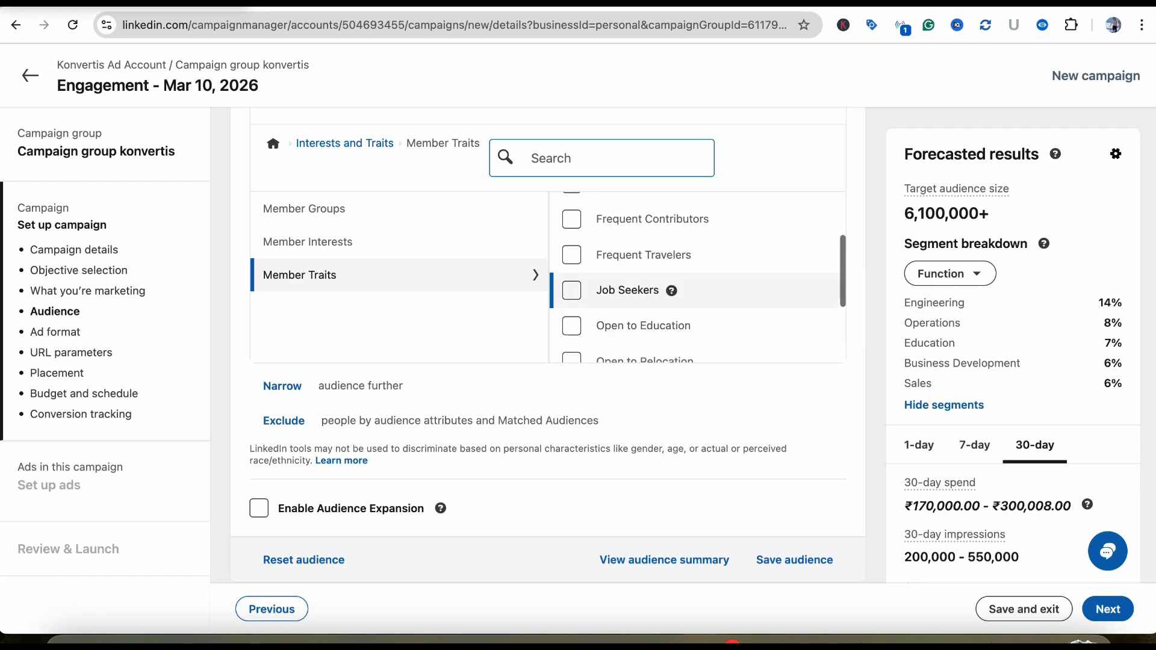
pyautogui.click(572, 291)
pyautogui.scroll(1, 698, 359)
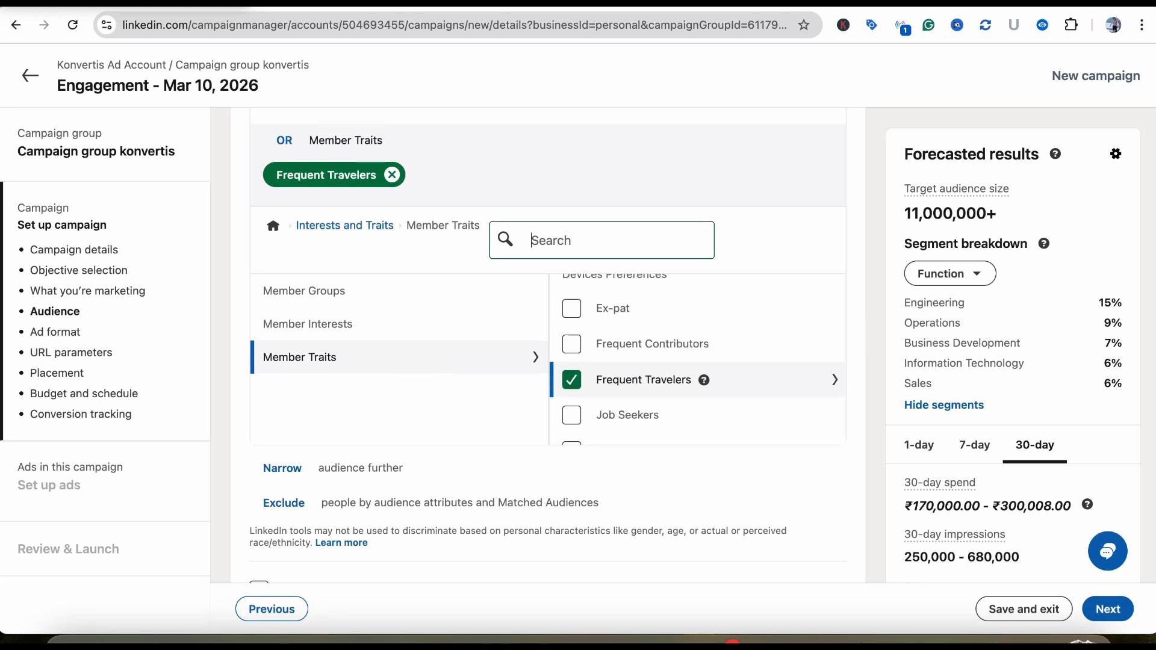
pyautogui.scroll(-1, 698, 360)
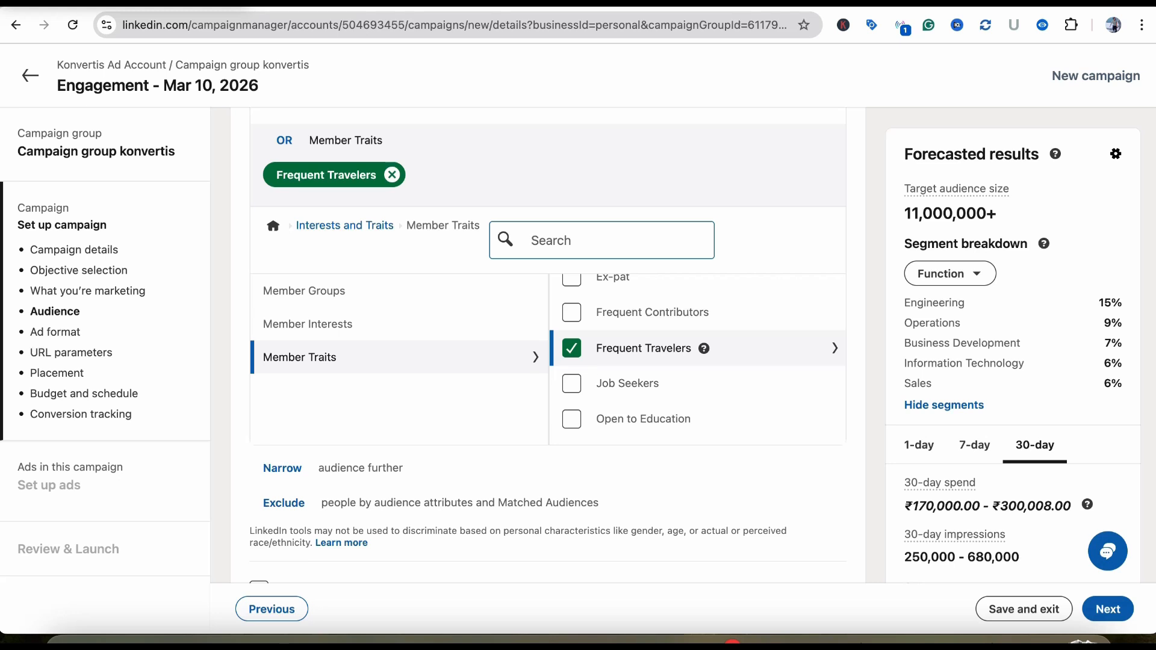
pyautogui.click(835, 349)
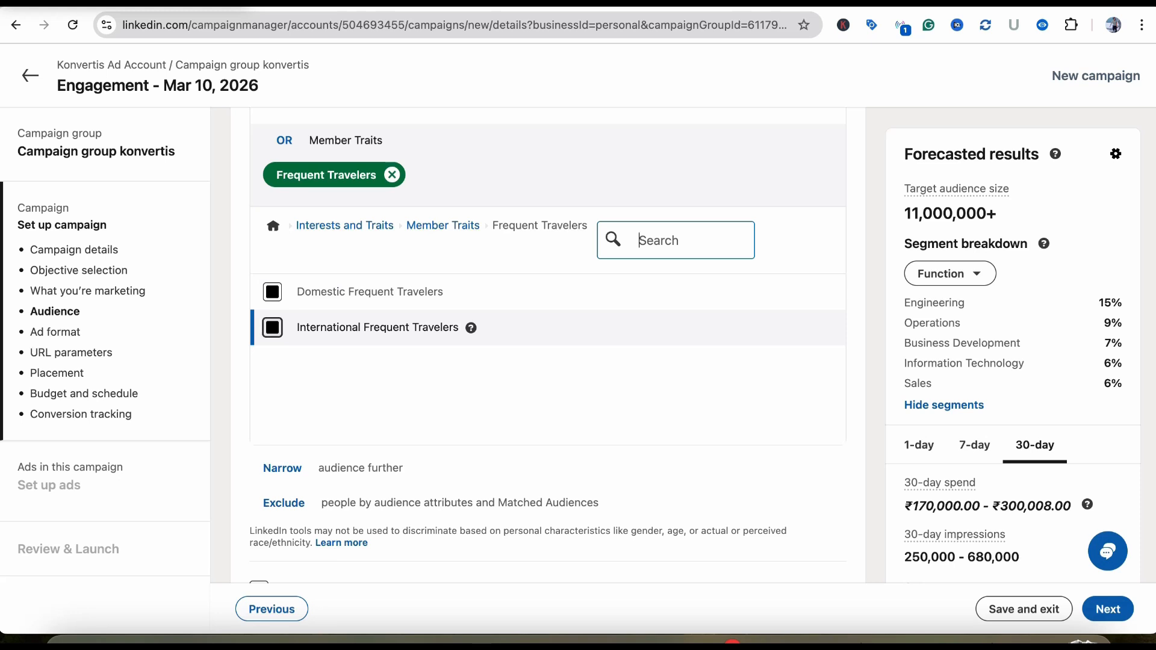
pyautogui.click(344, 226)
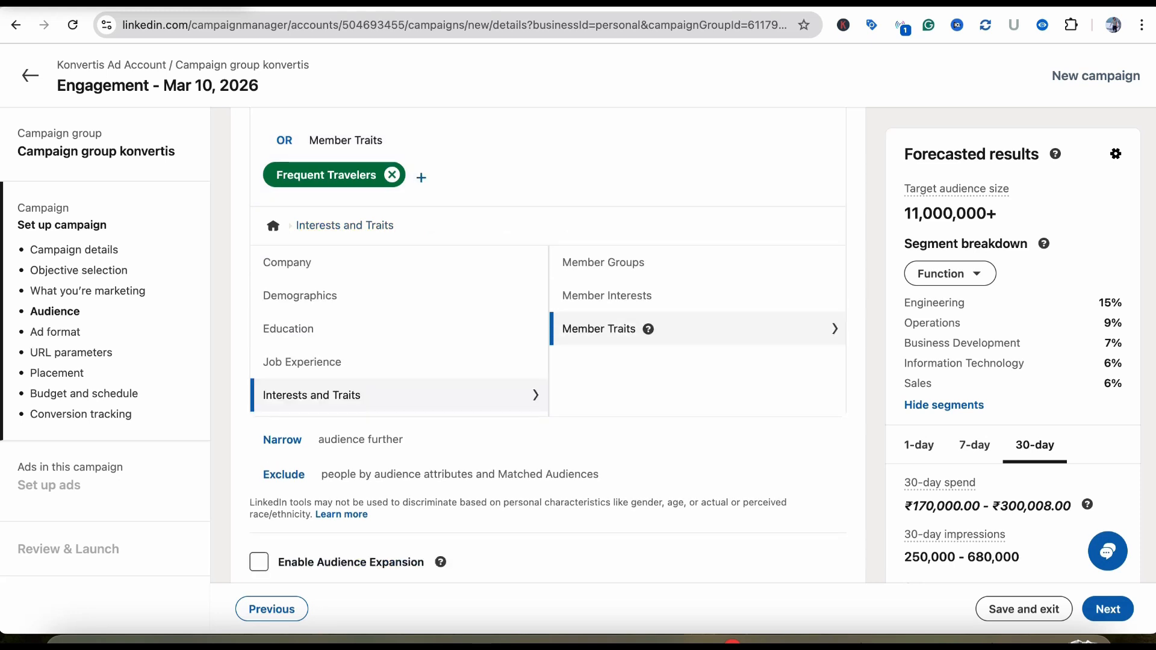
# Step: Exclude followers of the Konvertis company from the audience, using the Company Follower of attribute
pyautogui.scroll(-3, 674, 329)
pyautogui.scroll(-1, 548, 338)
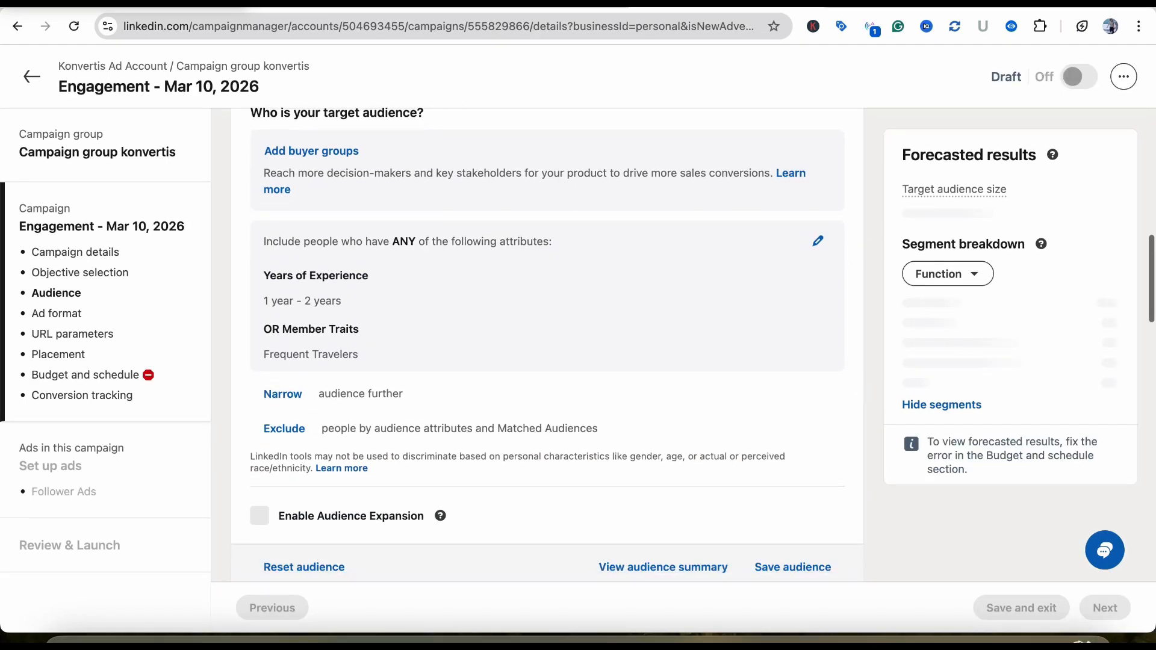
pyautogui.scroll(-1, 548, 337)
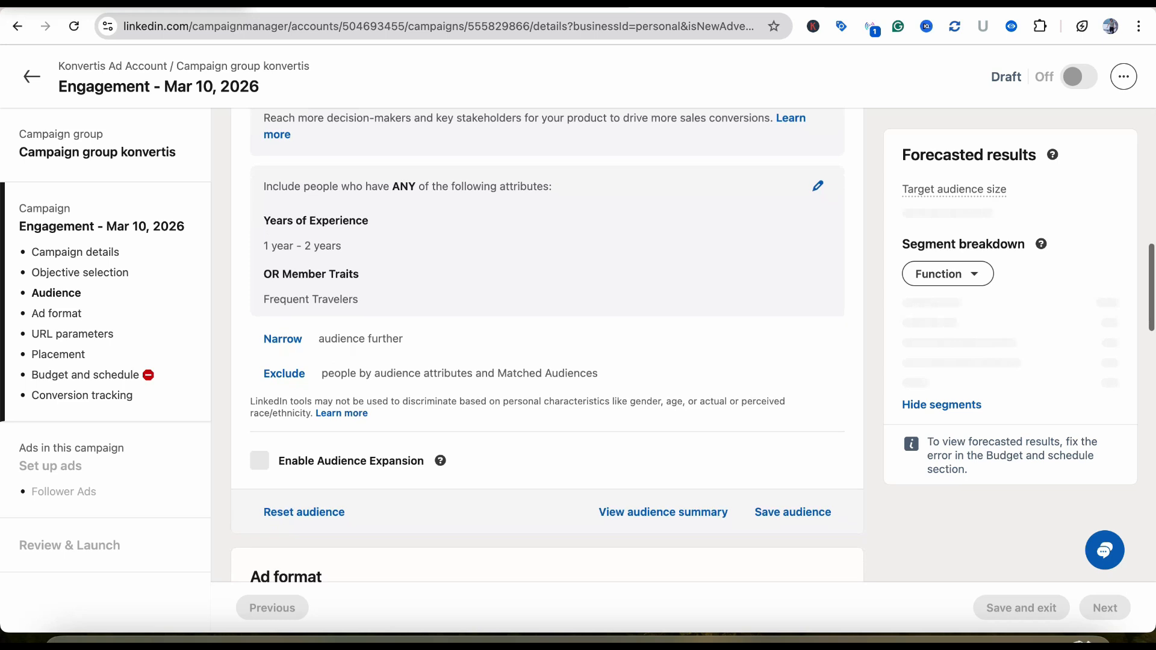
pyautogui.click(284, 373)
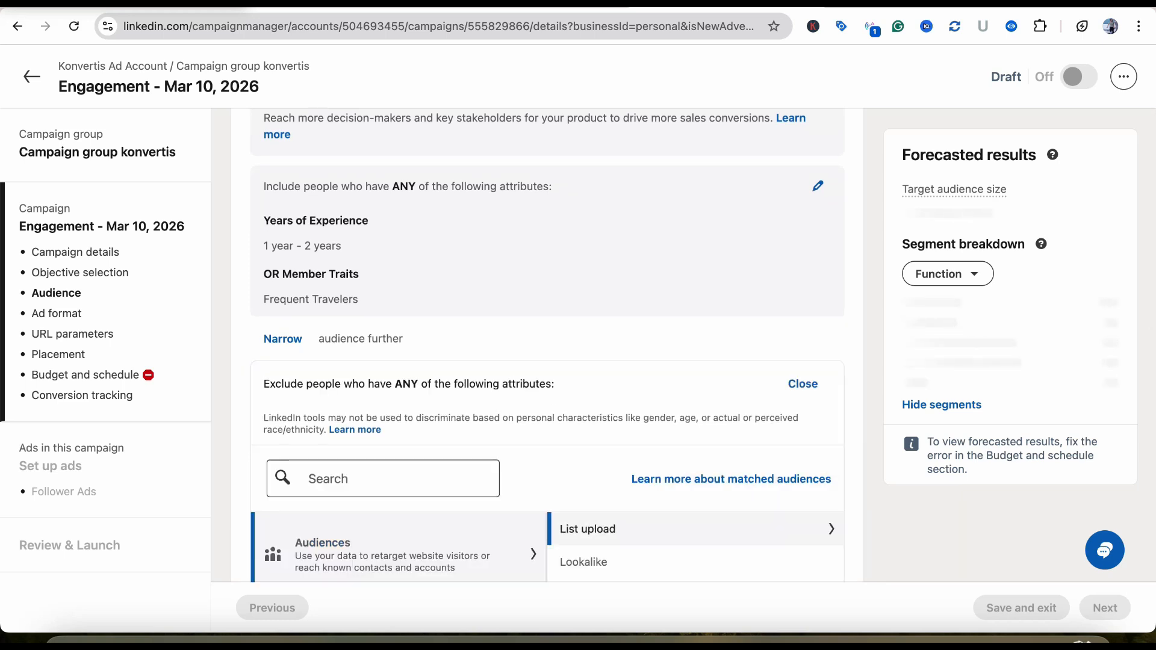
pyautogui.scroll(-3, 662, 524)
pyautogui.click(398, 491)
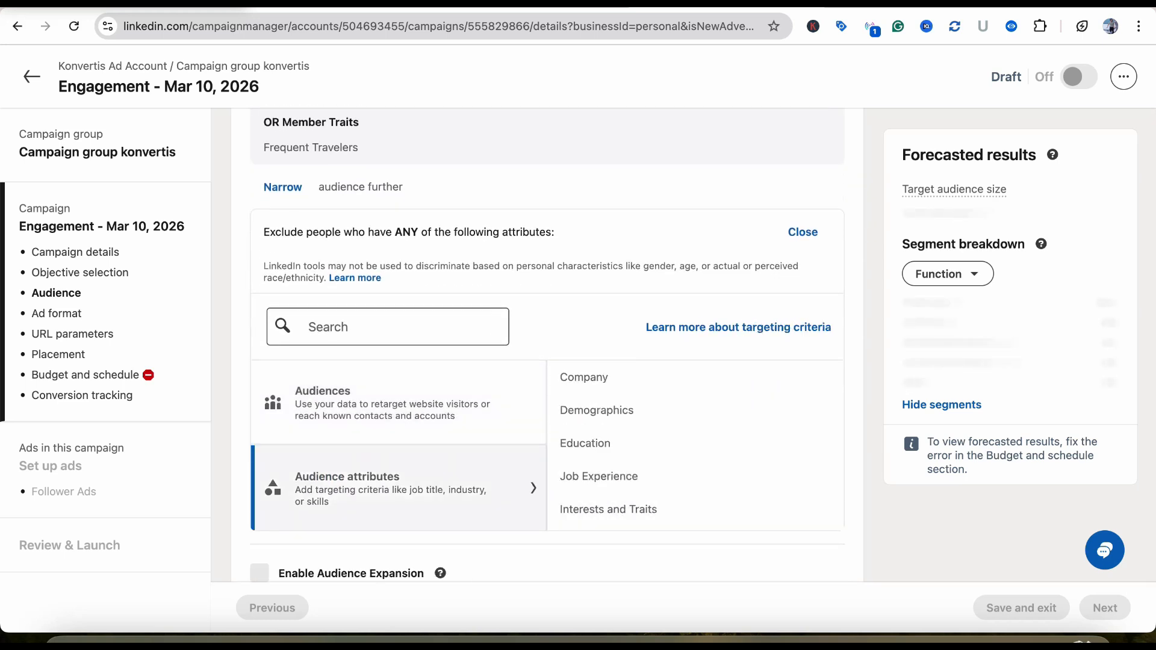
pyautogui.click(602, 377)
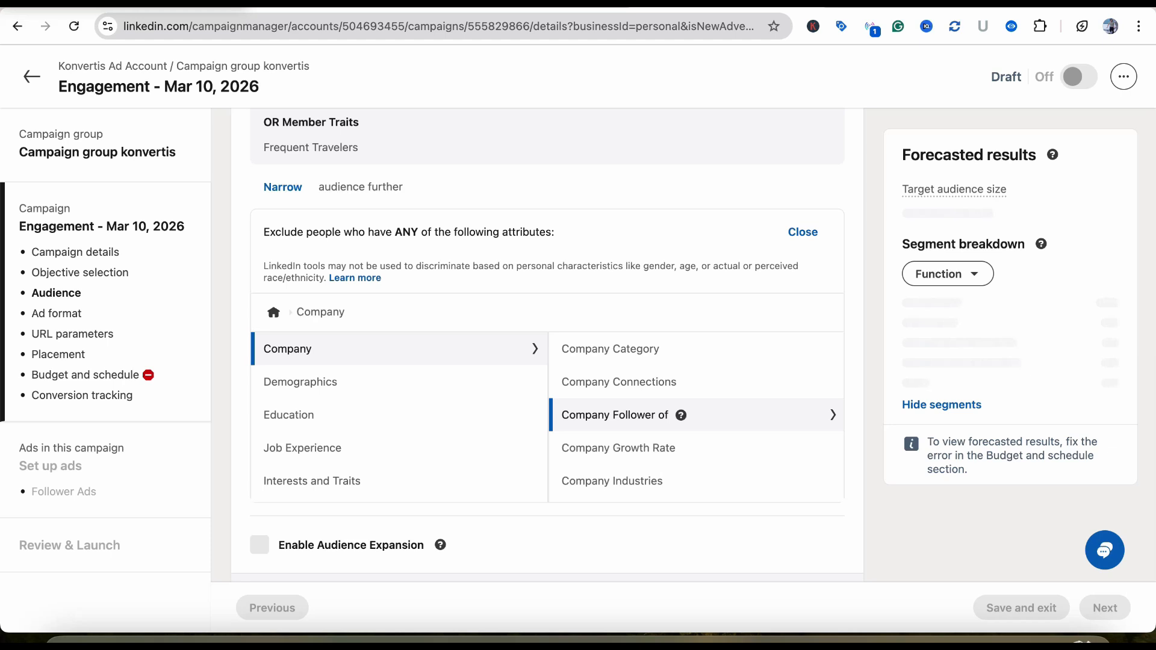
pyautogui.click(615, 415)
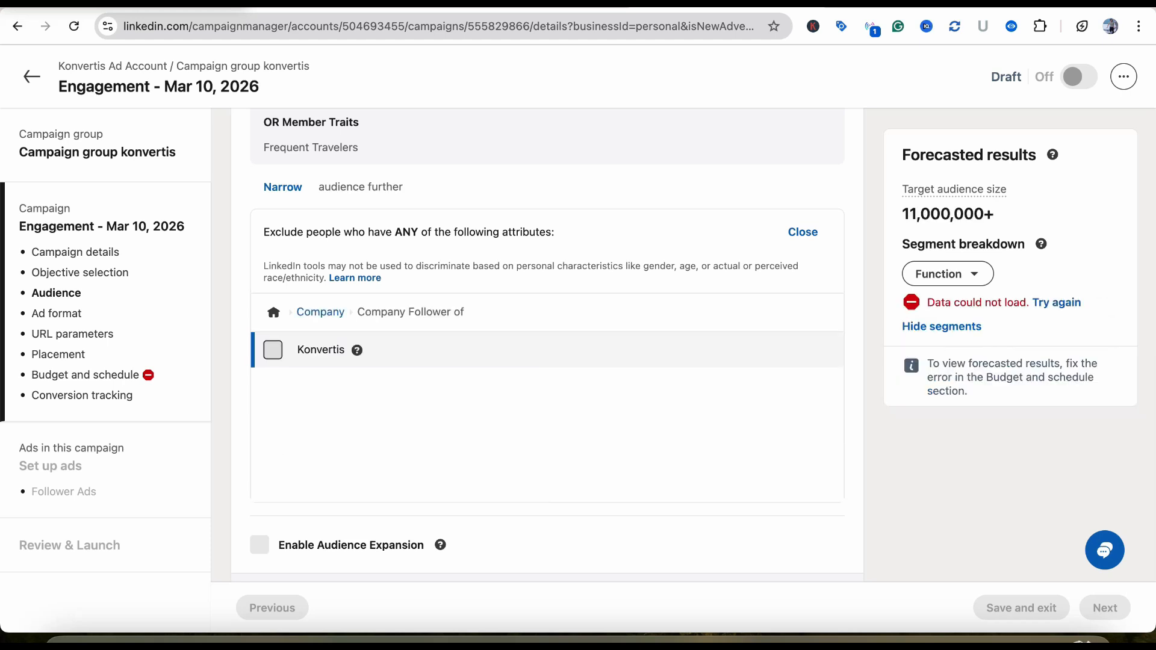
pyautogui.click(273, 349)
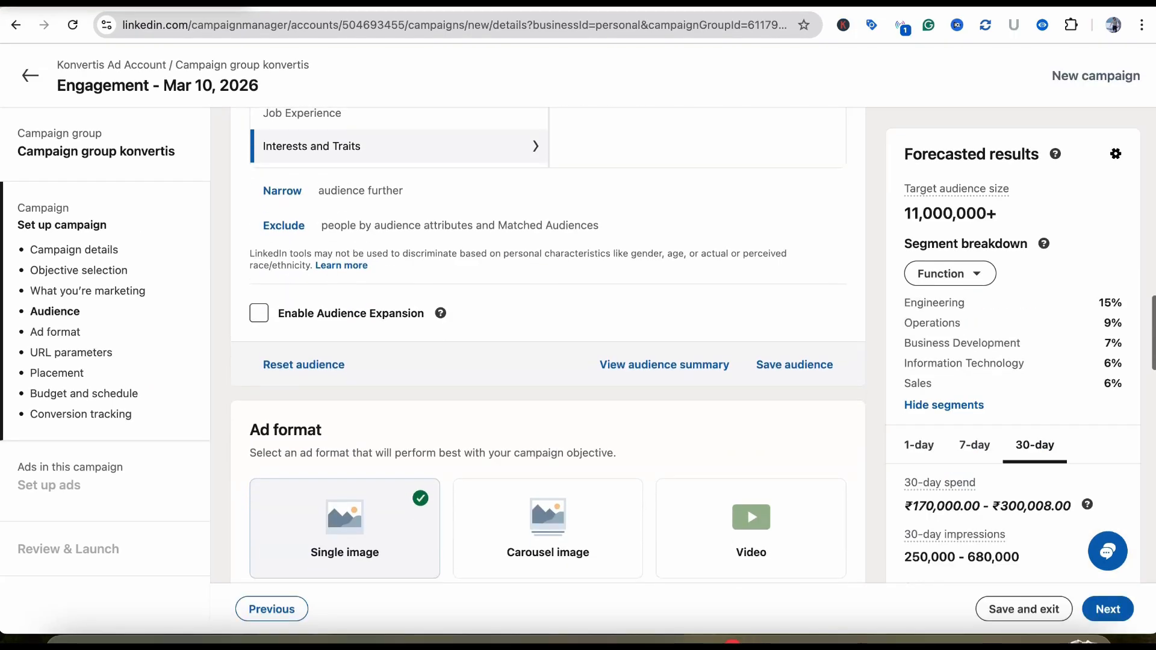
# Step: Set the campaign's ad format to Follower
pyautogui.scroll(1, 548, 345)
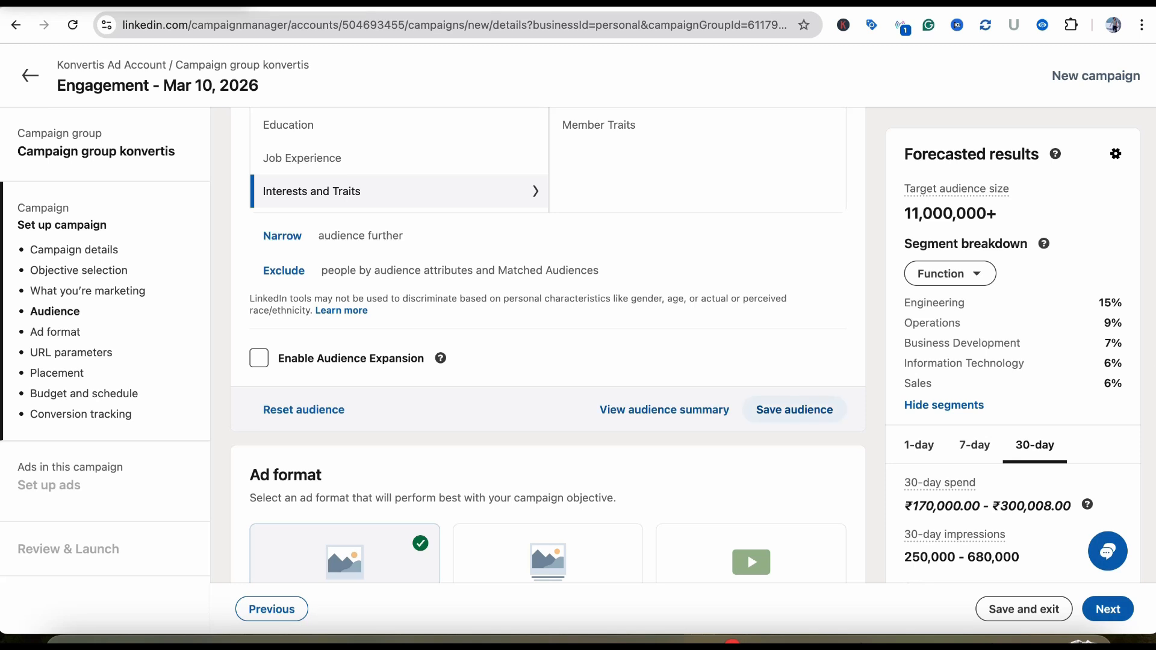
pyautogui.scroll(-5, 752, 360)
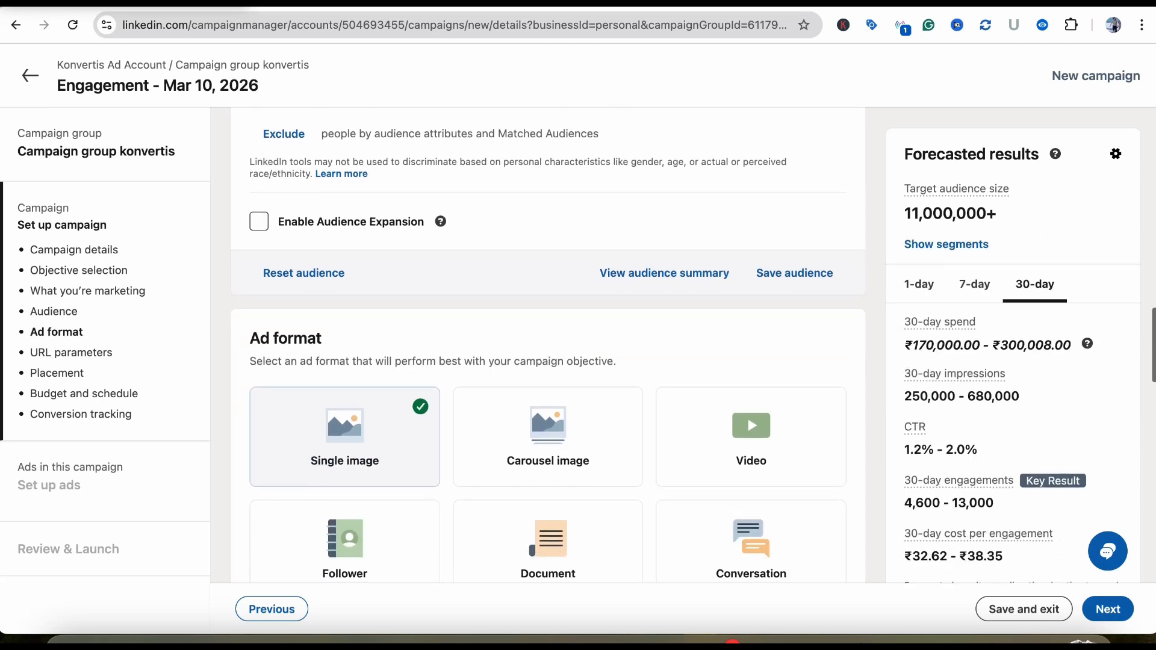
pyautogui.scroll(2, 752, 337)
pyautogui.scroll(-2, 752, 259)
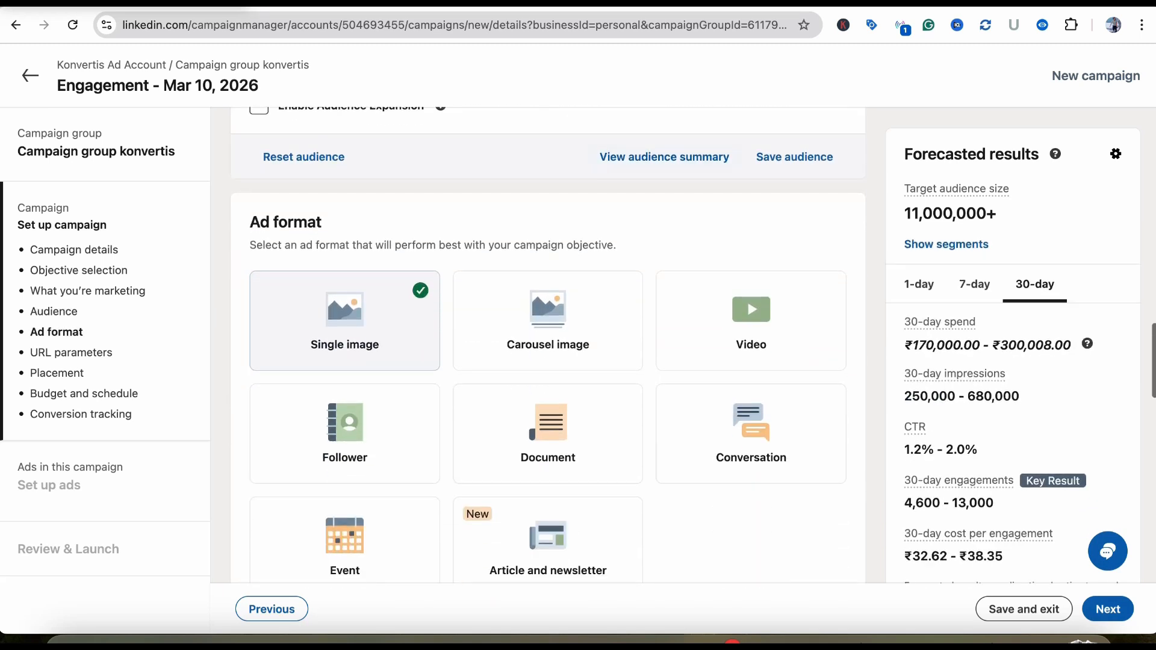
pyautogui.scroll(-1, 752, 259)
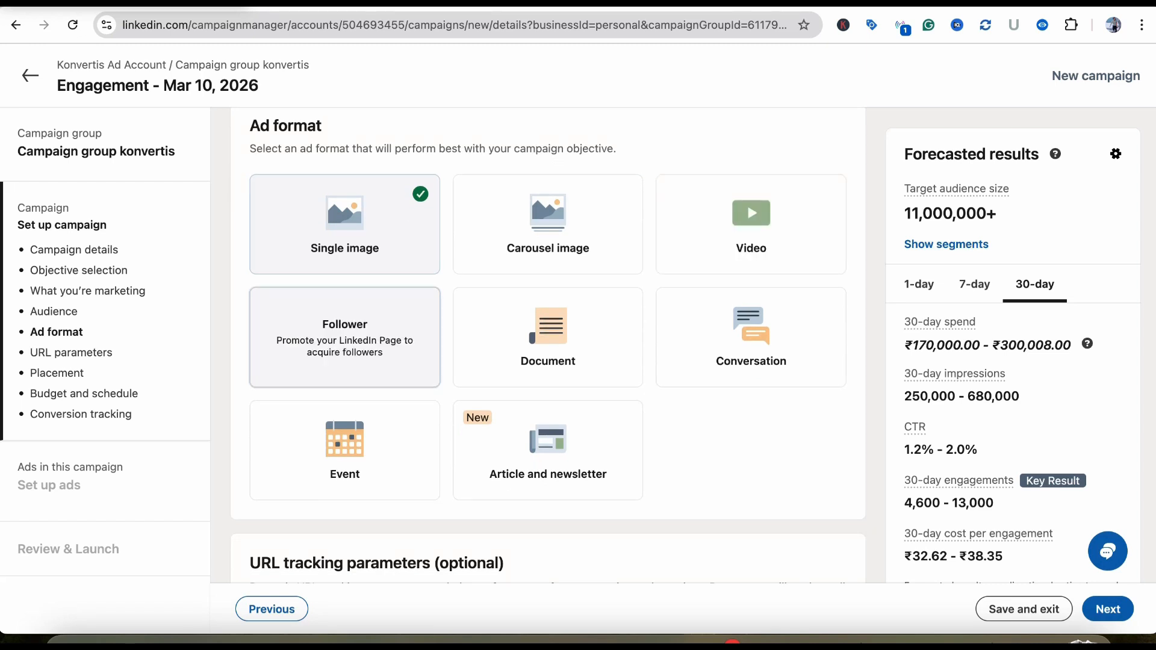
pyautogui.click(345, 337)
pyautogui.scroll(-3, 344, 337)
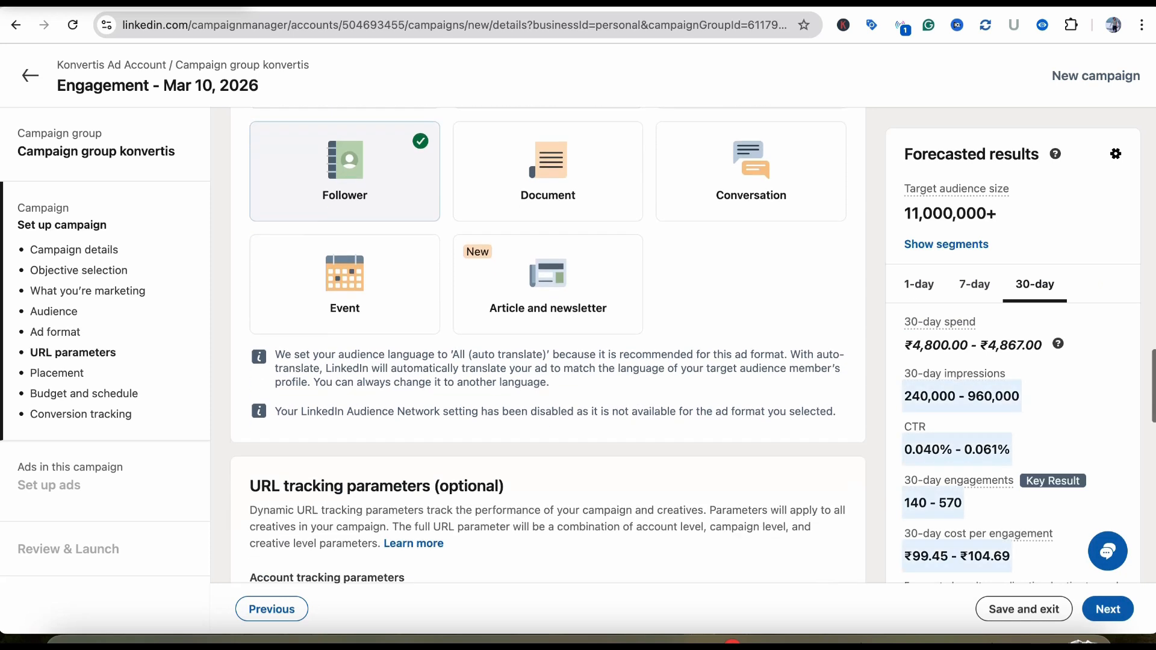
# Step: Review the campaign's Placements and Brand suitability settings down to the Budget and schedule section
pyautogui.scroll(-9, 548, 347)
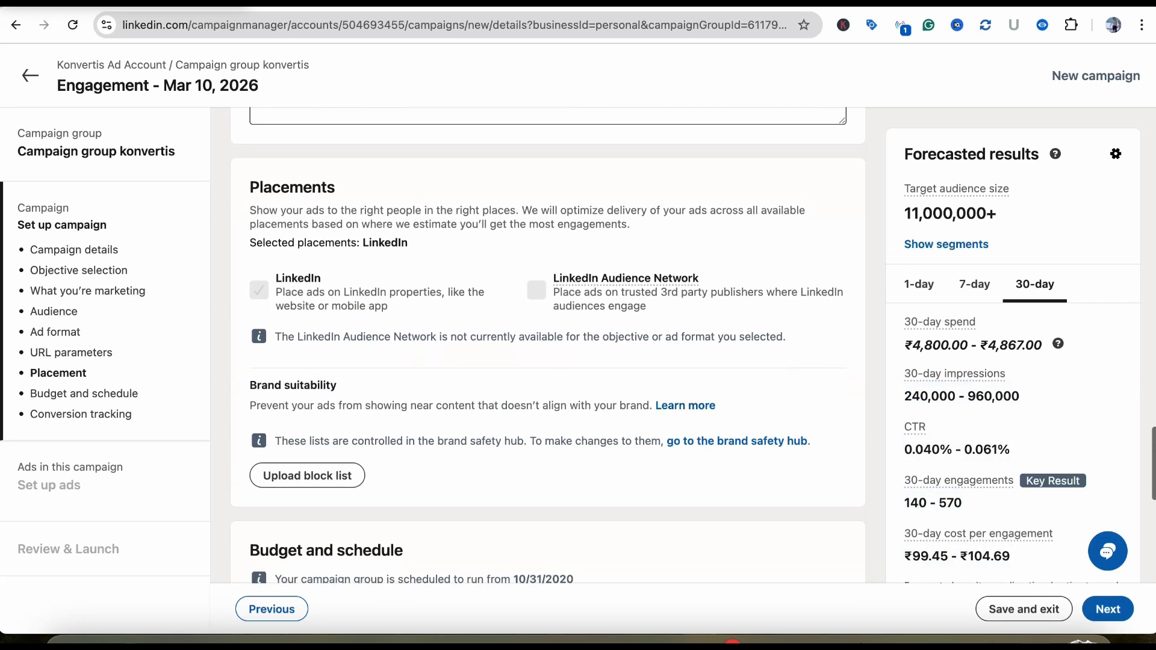
pyautogui.scroll(-1, 548, 346)
pyautogui.scroll(3, 548, 346)
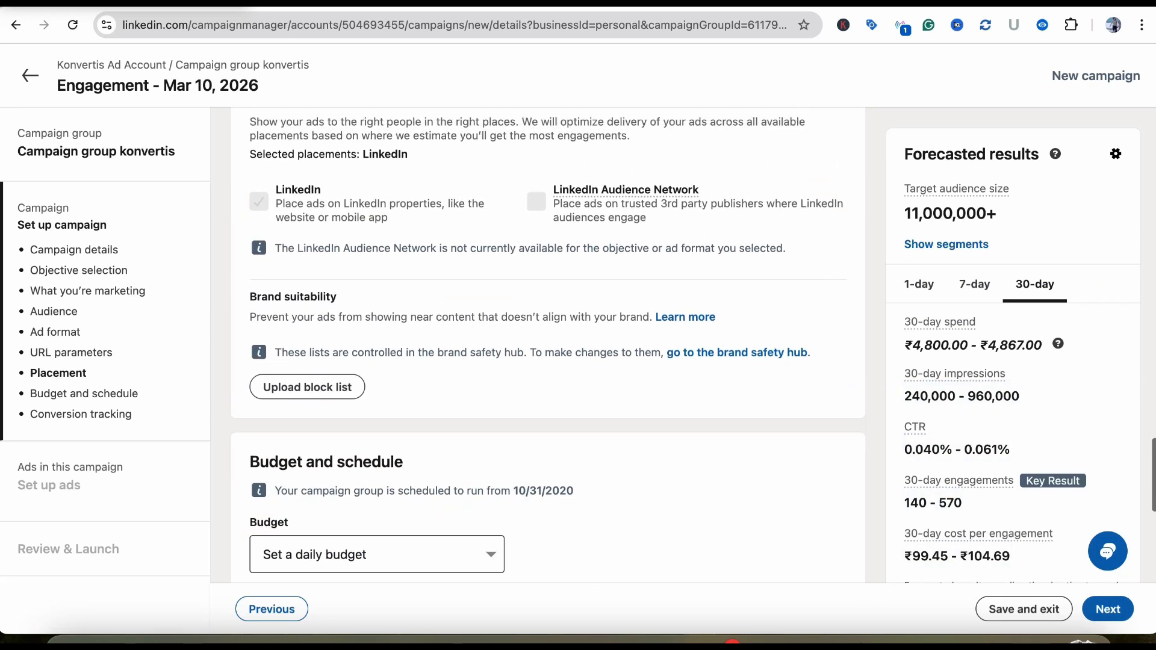
# Step: Examine the budget type options available for the campaign in the Budget and schedule section
pyautogui.scroll(1, 548, 347)
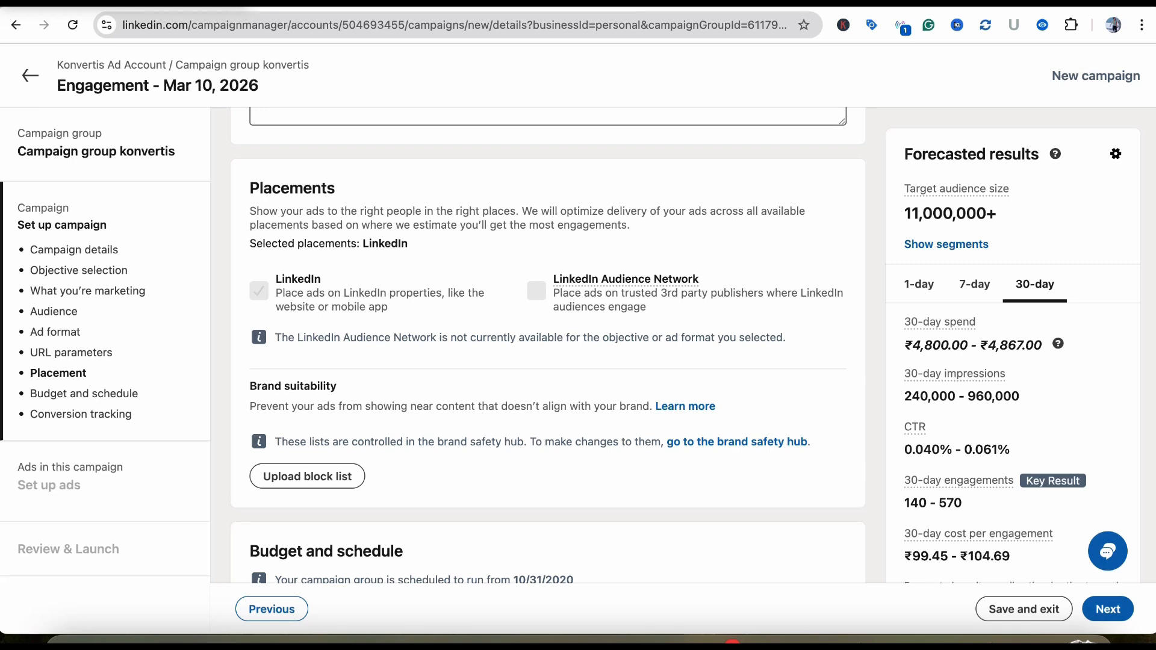
pyautogui.scroll(-5, 374, 313)
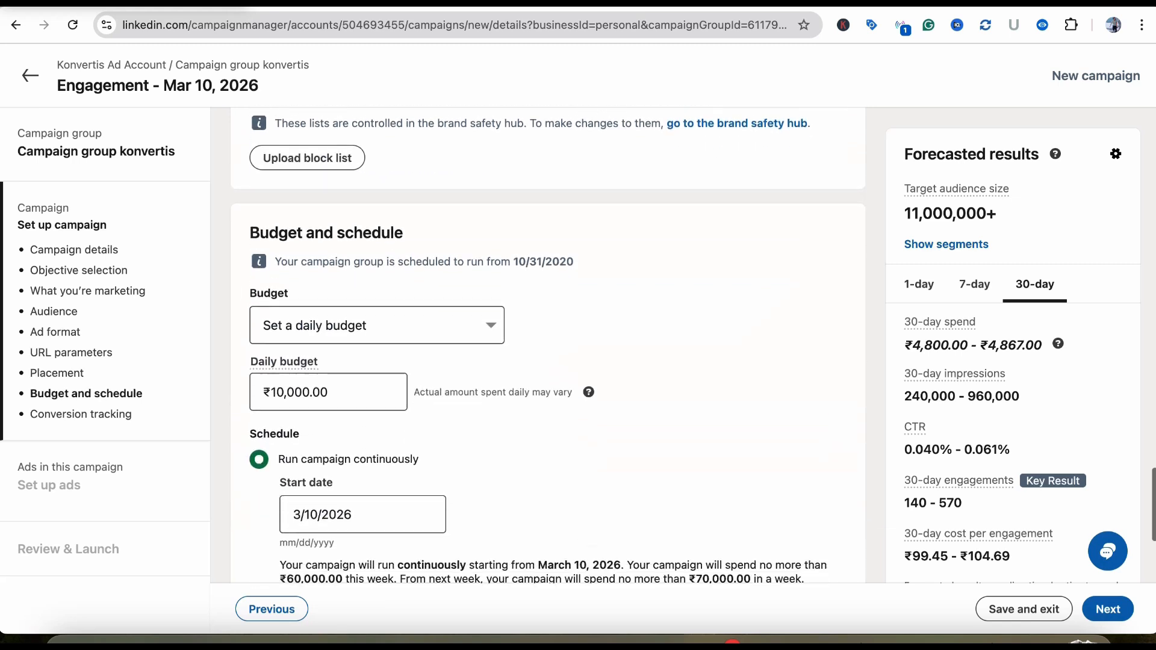
pyautogui.click(373, 314)
pyautogui.press('Escape')
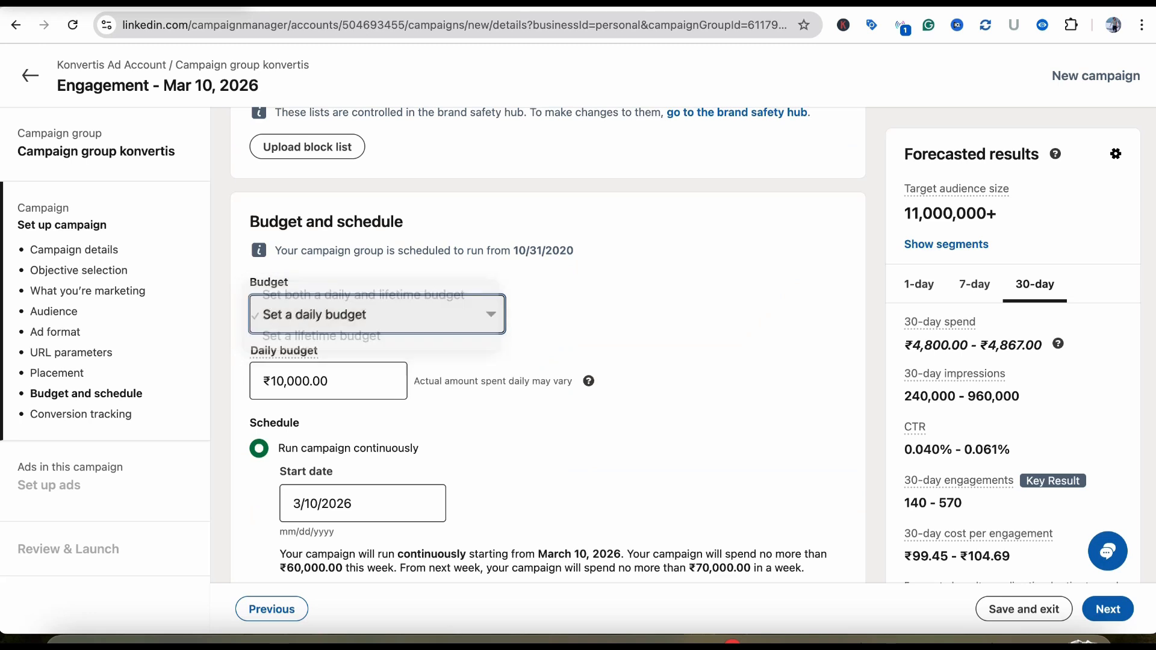
pyautogui.click(377, 314)
pyautogui.press('Escape')
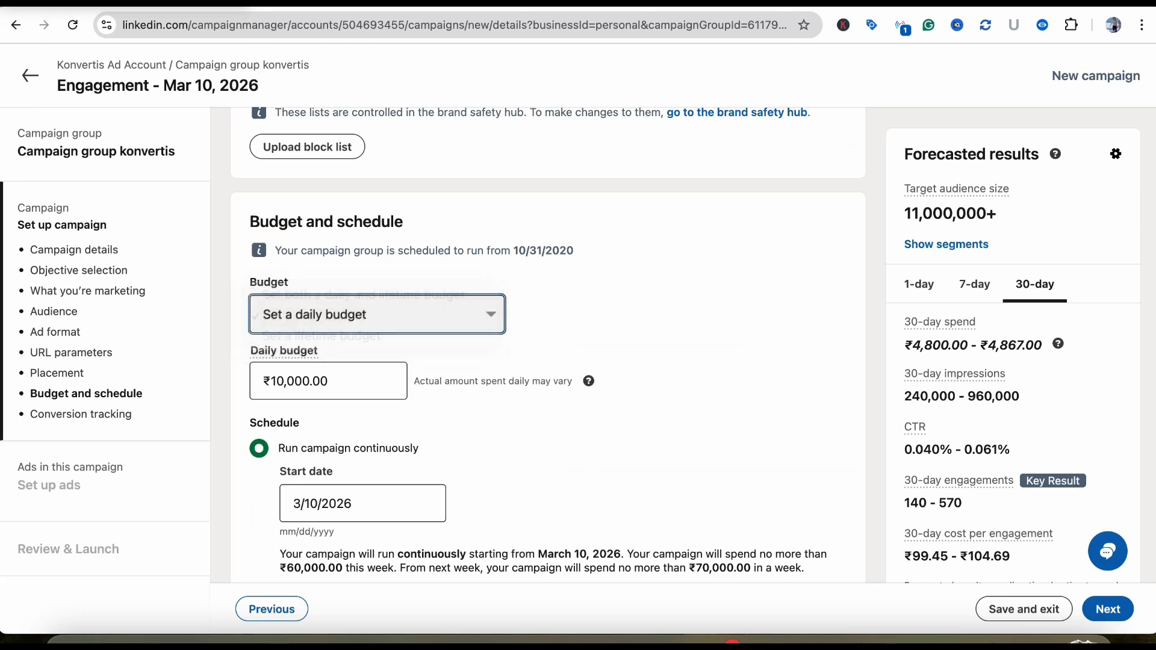
# Step: Choose Engagement clicks as the bidding optimization goal and select the manual bid amount per engagement click
pyautogui.scroll(-8, 548, 347)
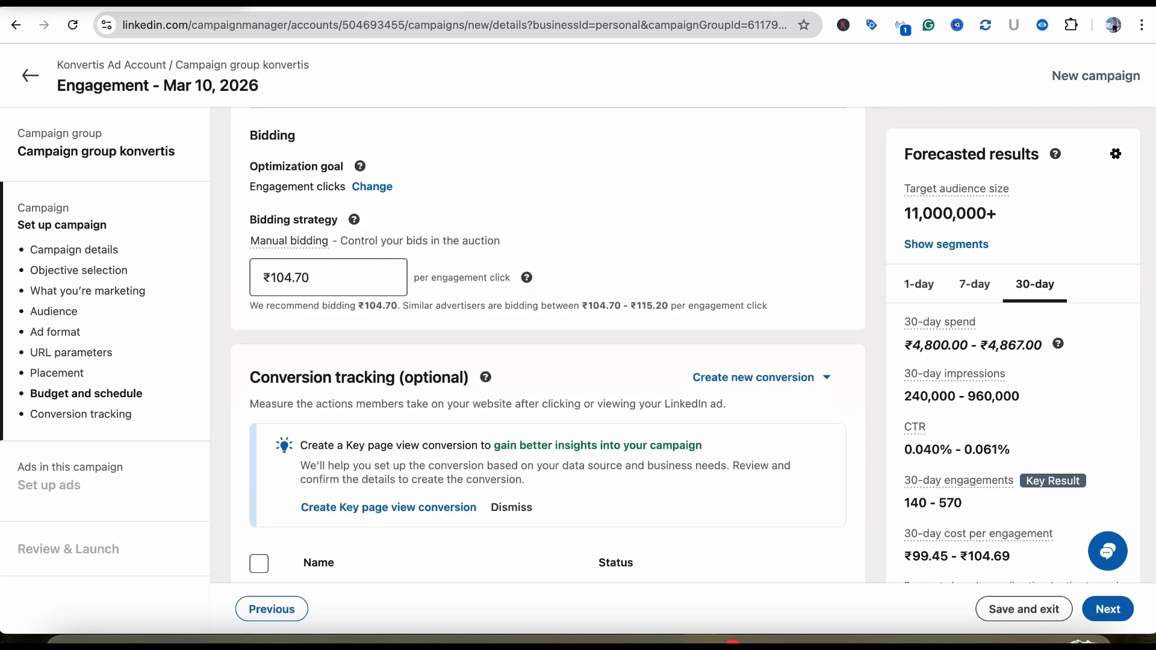
pyautogui.click(372, 186)
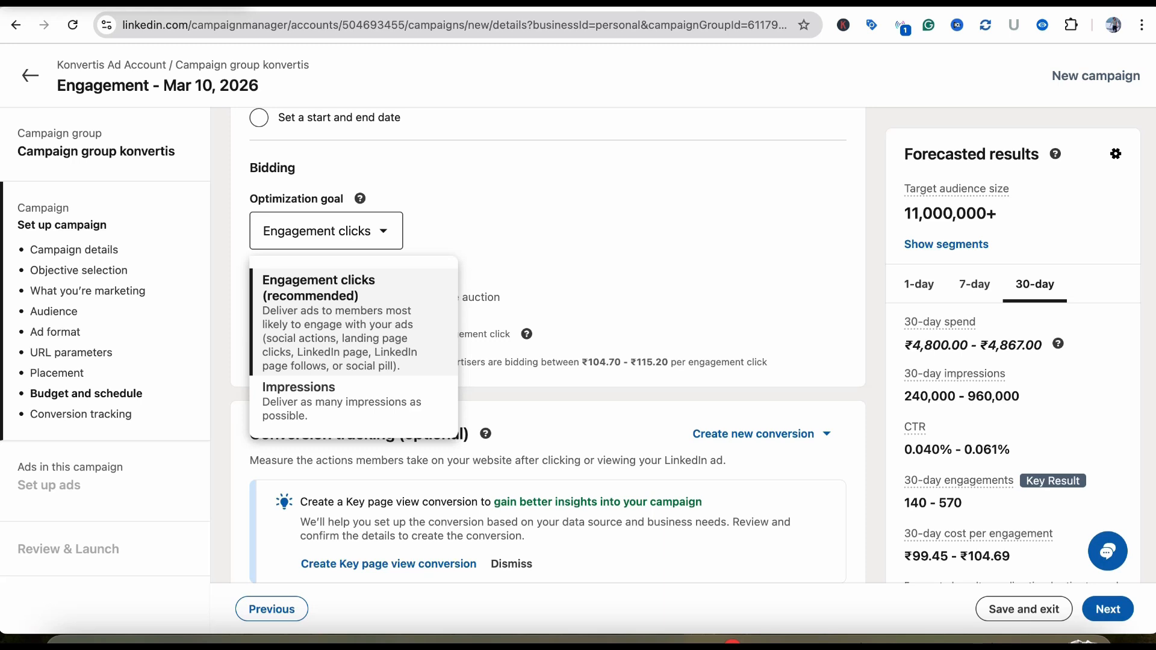
pyautogui.click(364, 325)
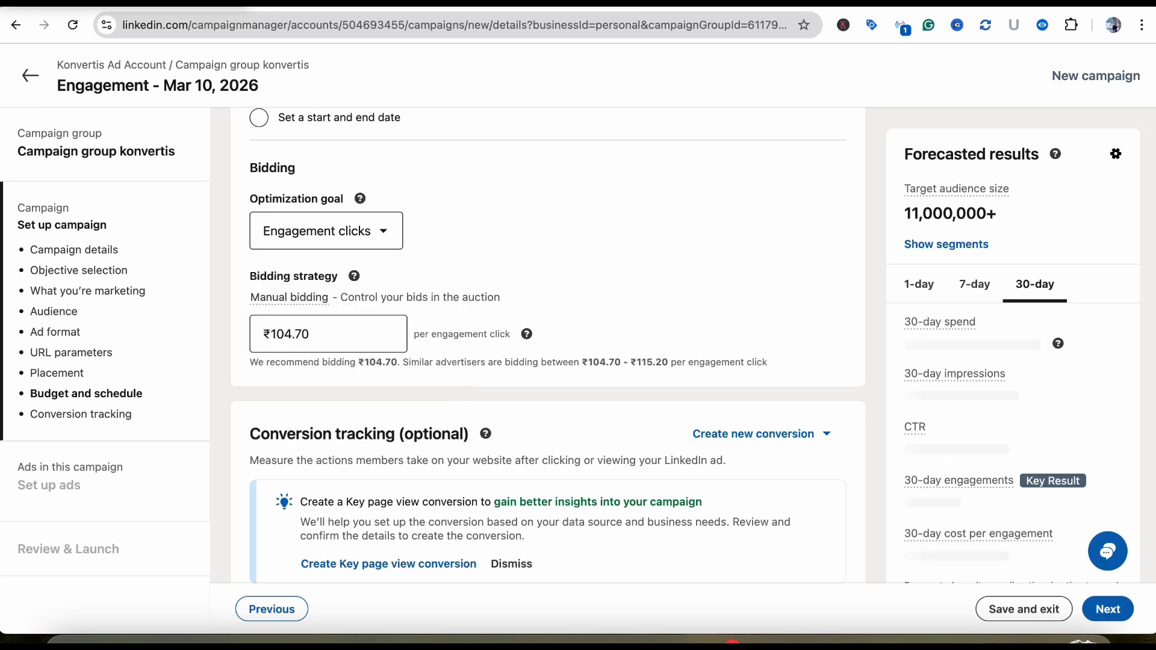
pyautogui.scroll(1, 364, 325)
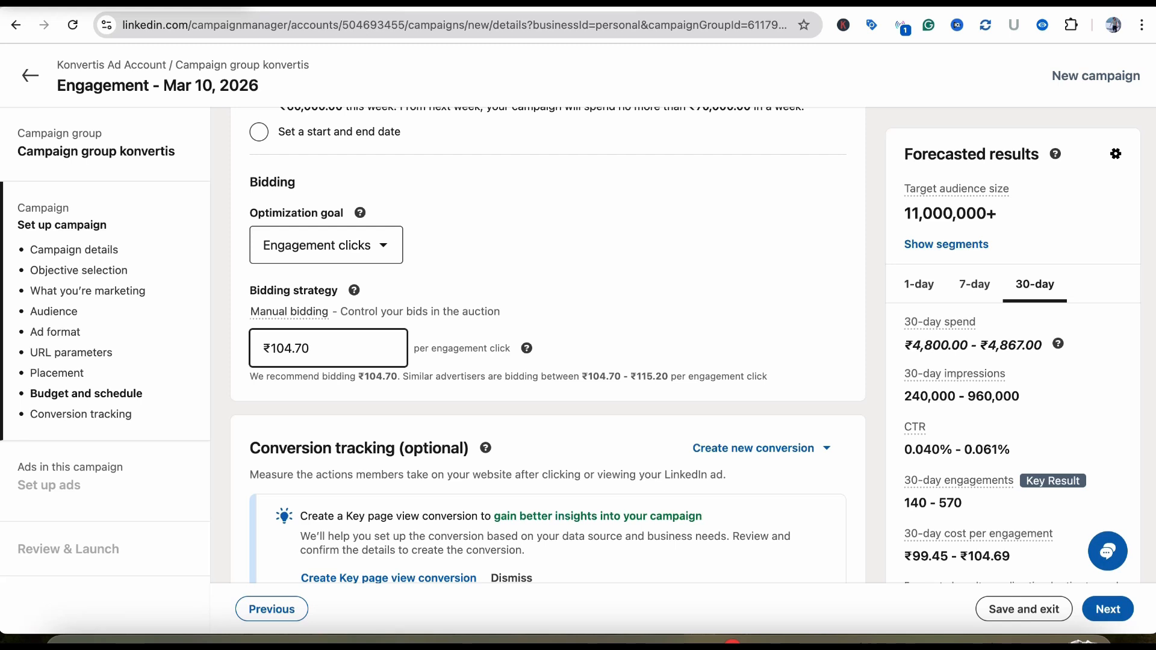
pyautogui.click(361, 349)
pyautogui.click(295, 349)
pyautogui.click(295, 349)
pyautogui.moveTo(294, 349); pyautogui.dragTo(262, 349)
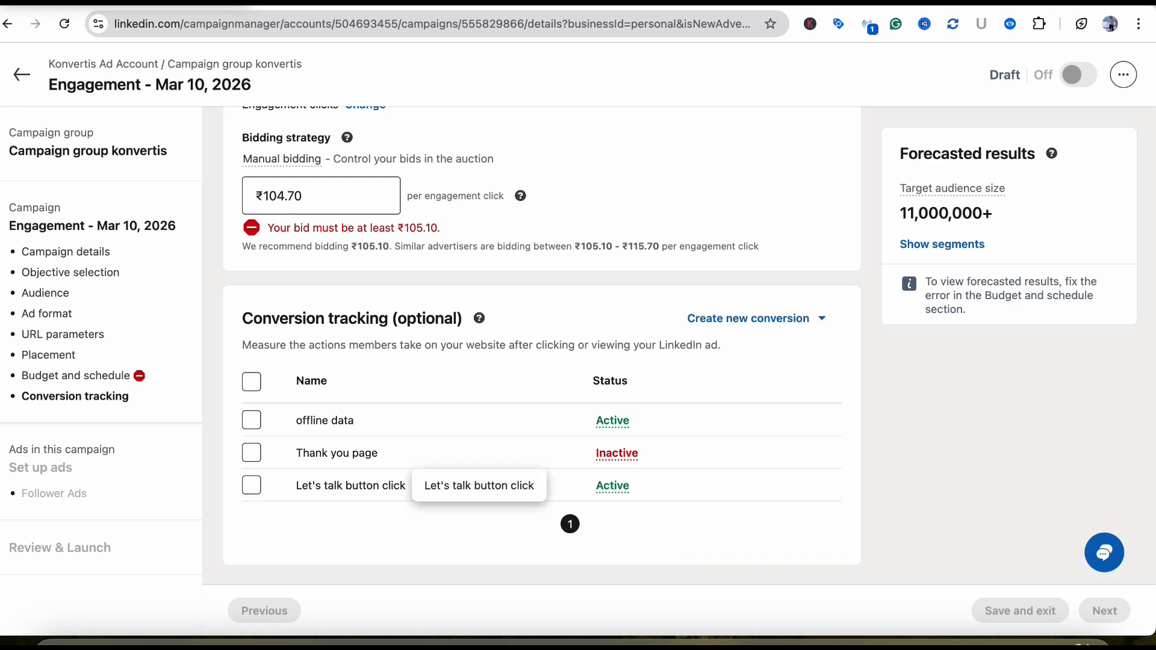
# Step: Save the campaign with its objective and ad format, and start a new Follower ad for it
pyautogui.click(252, 453)
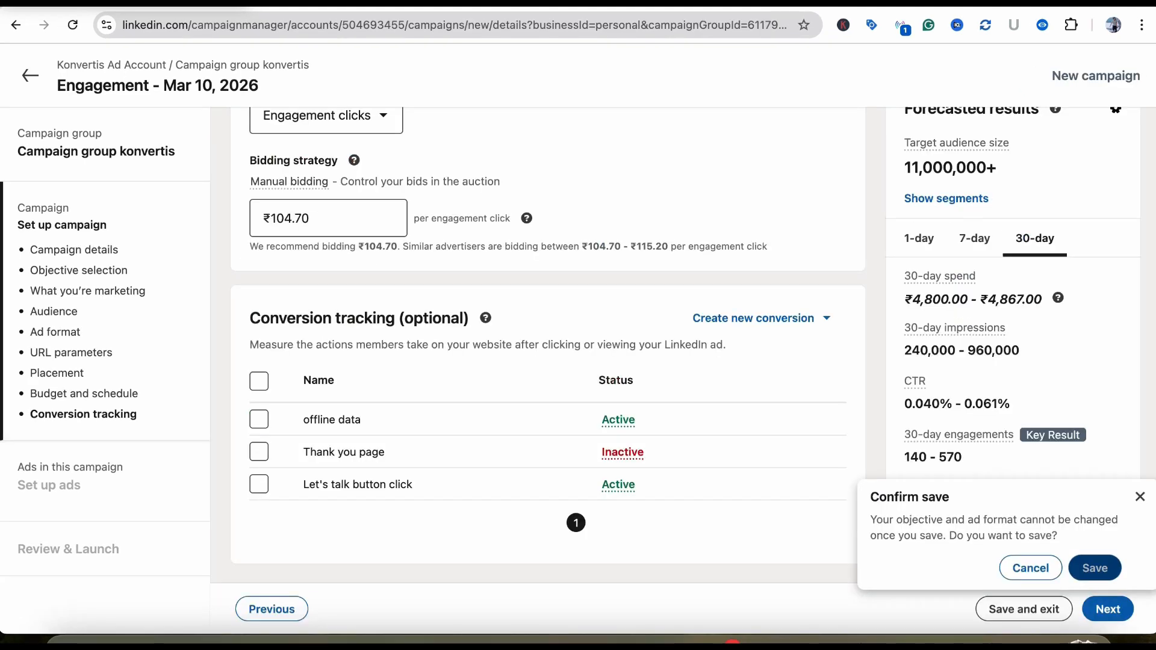
pyautogui.press('Return')
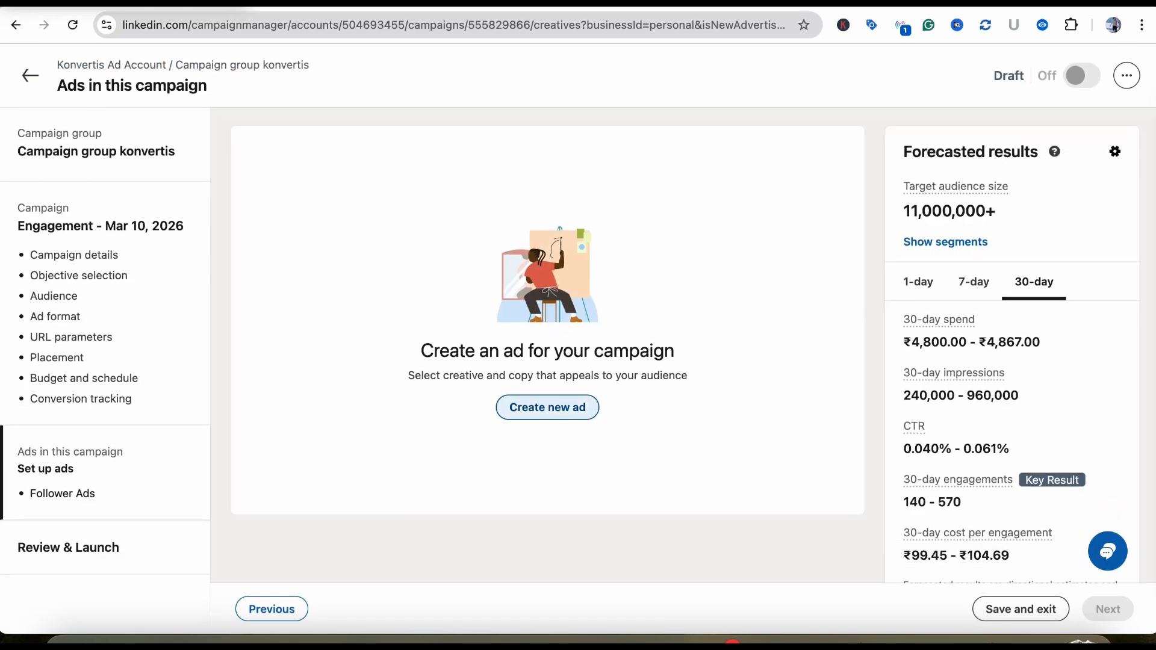
pyautogui.click(547, 407)
pyautogui.click(282, 221)
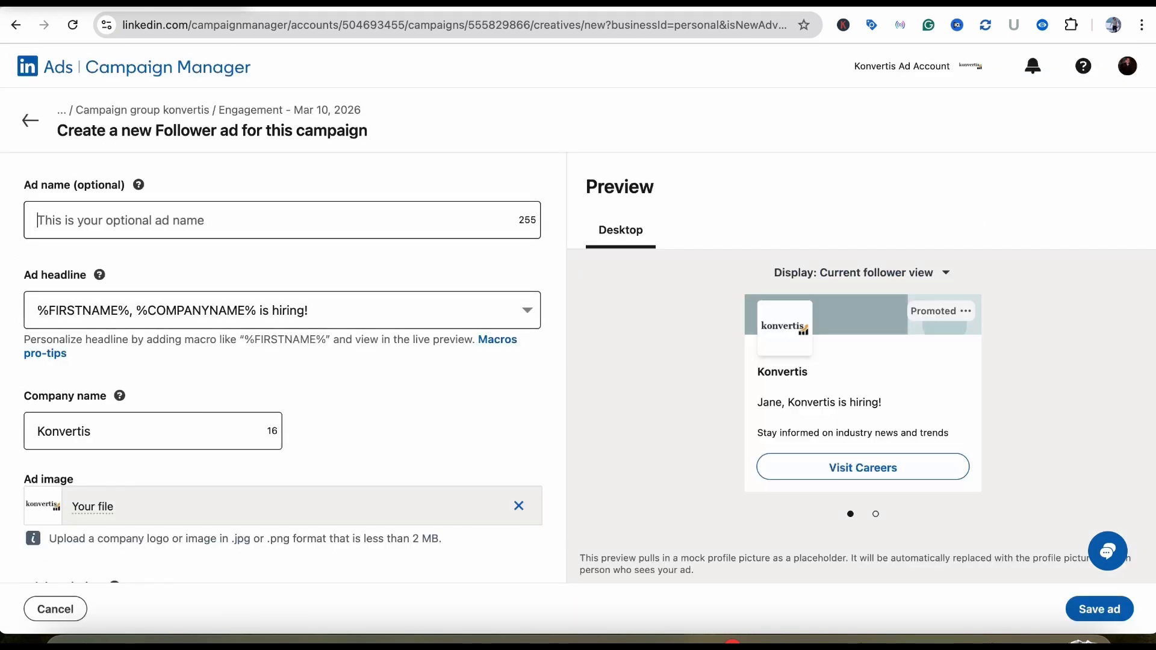
# Step: Set the ad headline to the preset "%FIRSTNAME%, grow your career by following %COMPANYNAME%"
pyautogui.scroll(-1, 283, 367)
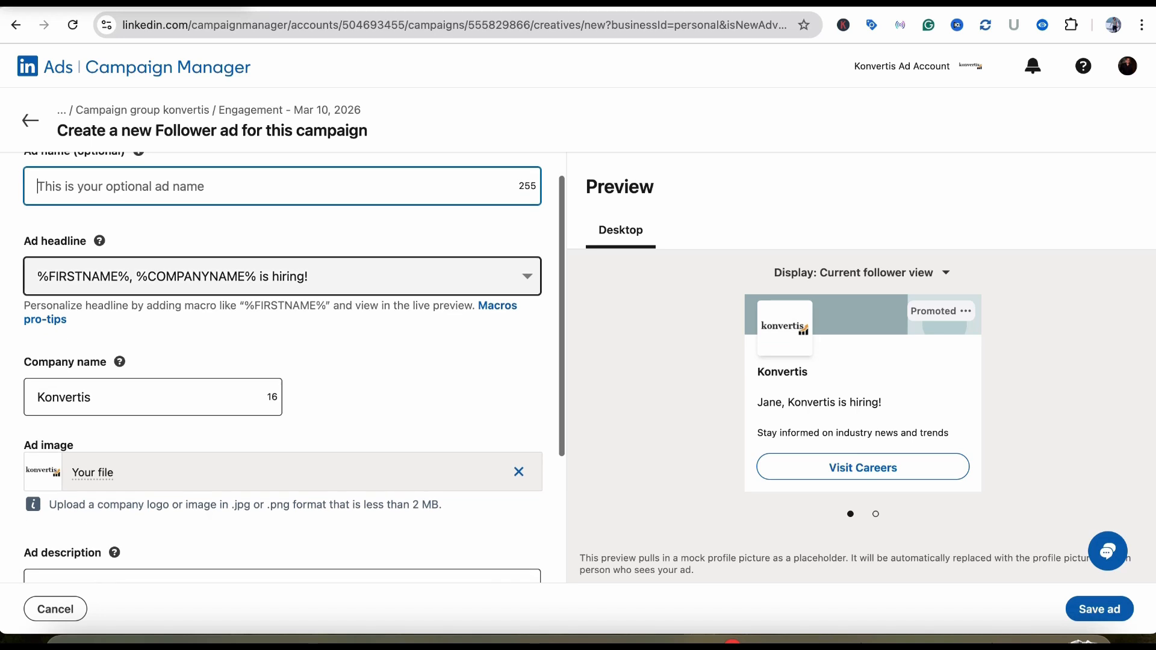
pyautogui.scroll(-1, 283, 367)
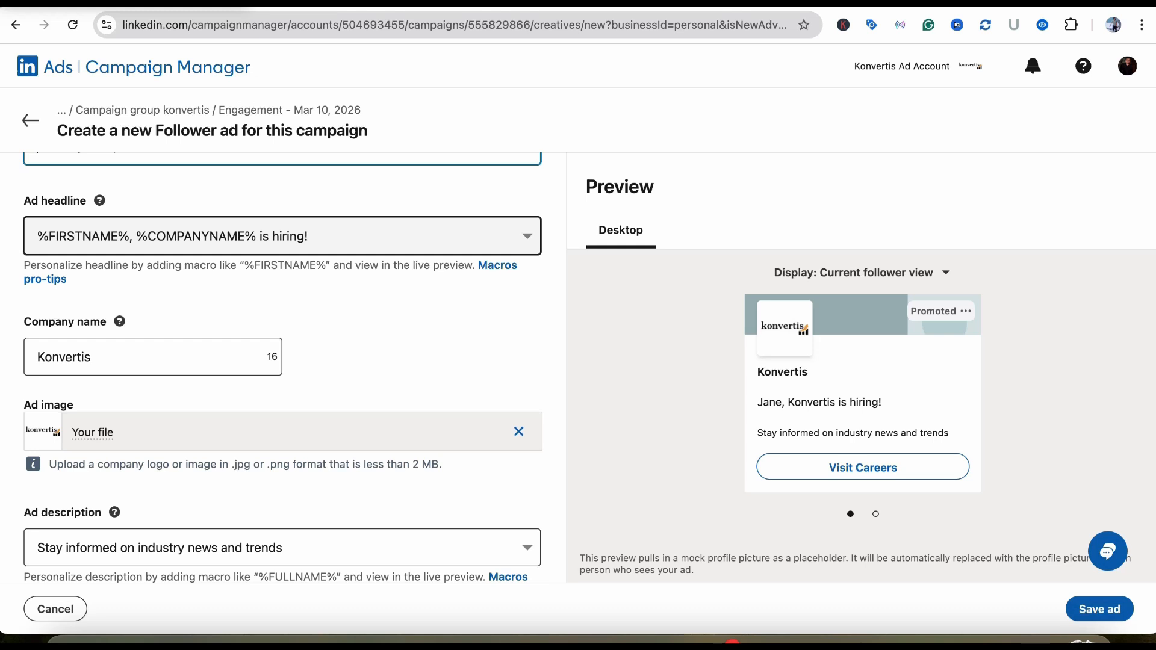
pyautogui.click(281, 236)
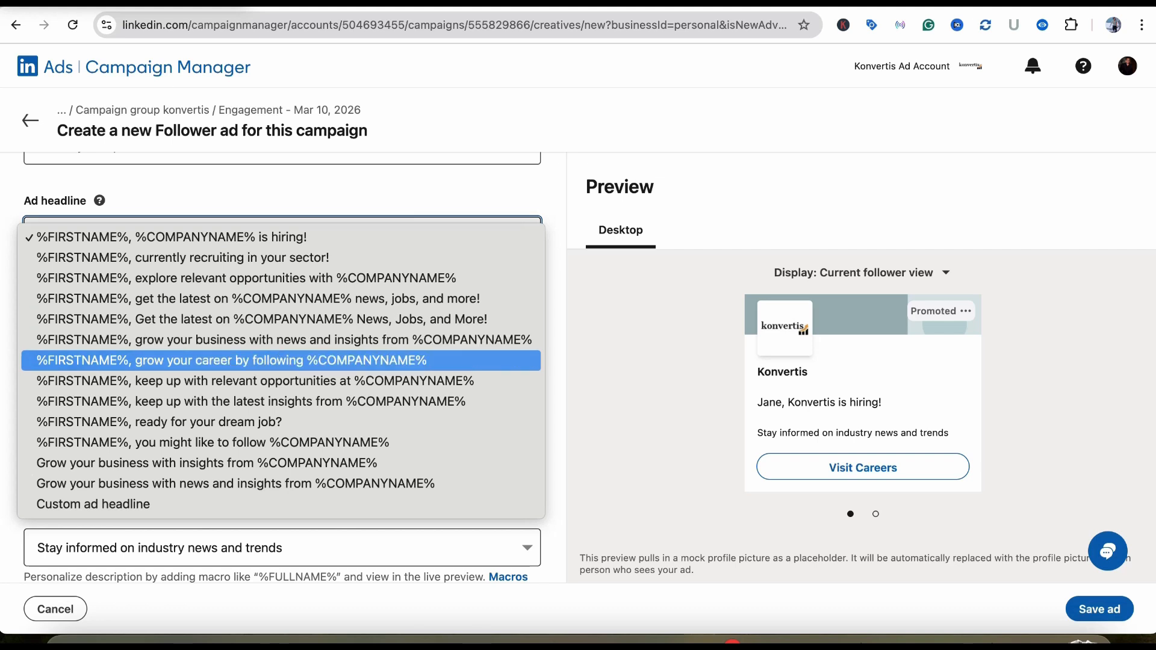
pyautogui.press('Return')
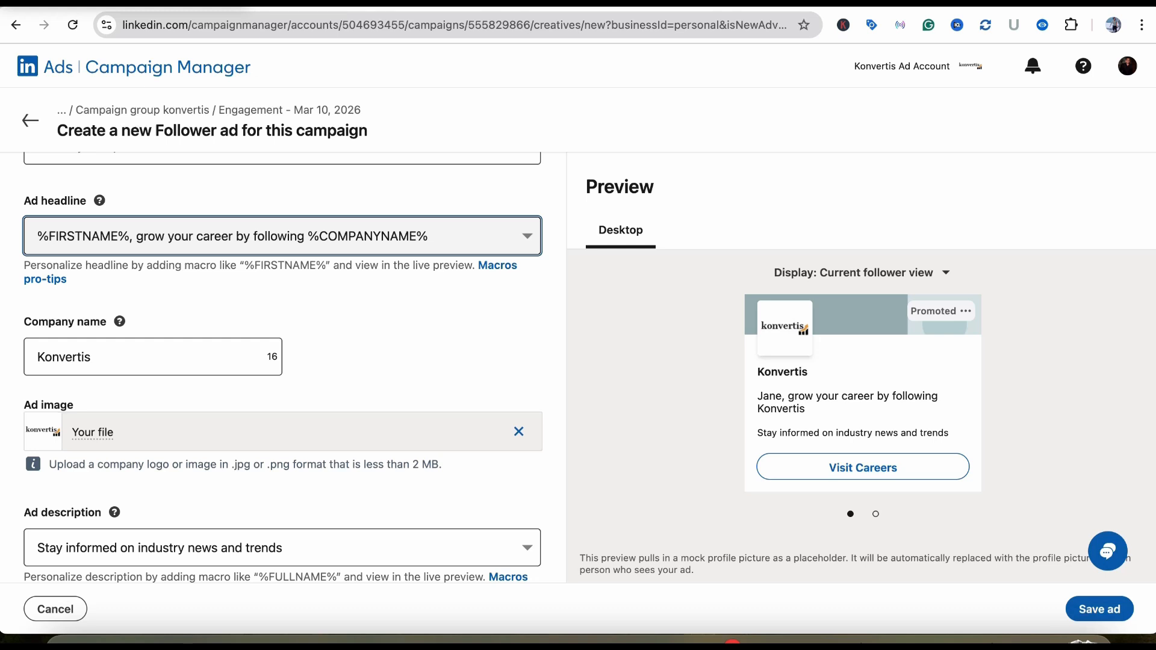
# Step: Switch the ad headline to a custom one reading "Get a Chance to Join Konvertis!"
pyautogui.press('space')
pyautogui.press('Down')
pyautogui.press('Down')
pyautogui.press('Down')
pyautogui.press('Down')
pyautogui.press('Down')
pyautogui.press('Up')
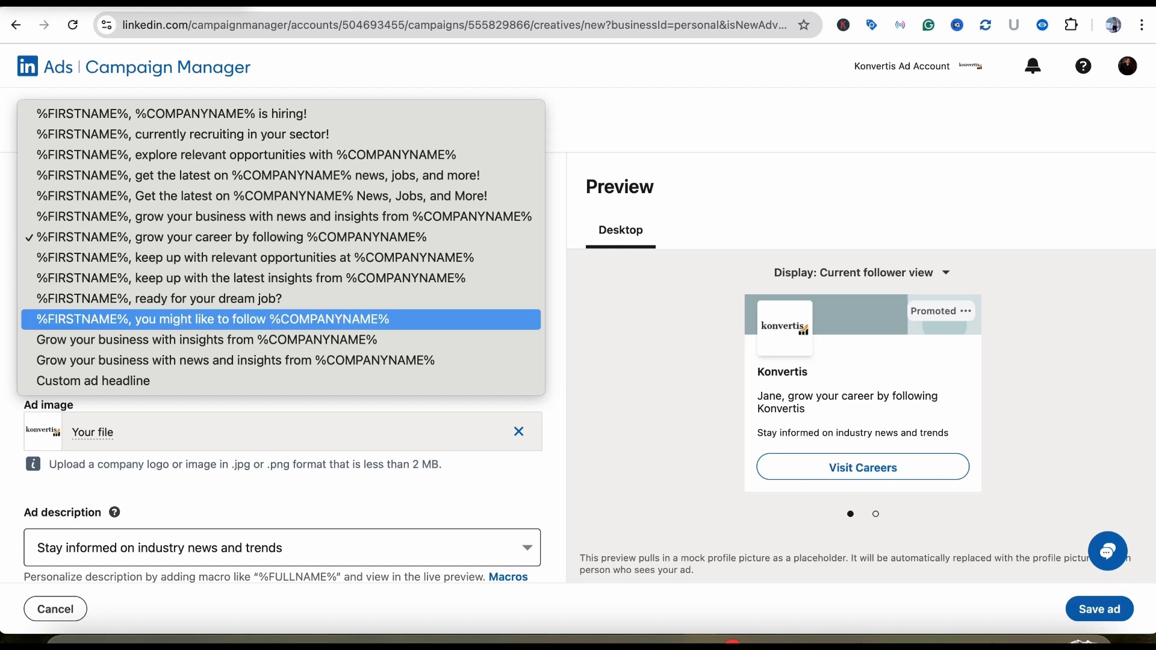
pyautogui.press('Down')
pyautogui.press('Down')
pyautogui.press('Down')
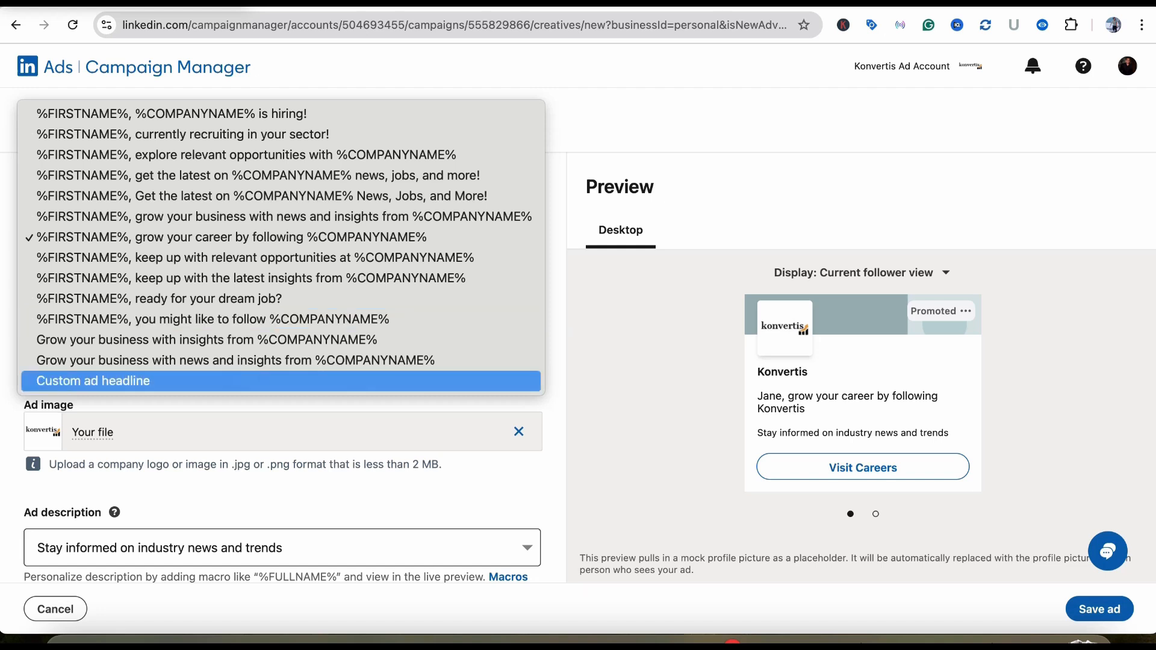
pyautogui.press('Return')
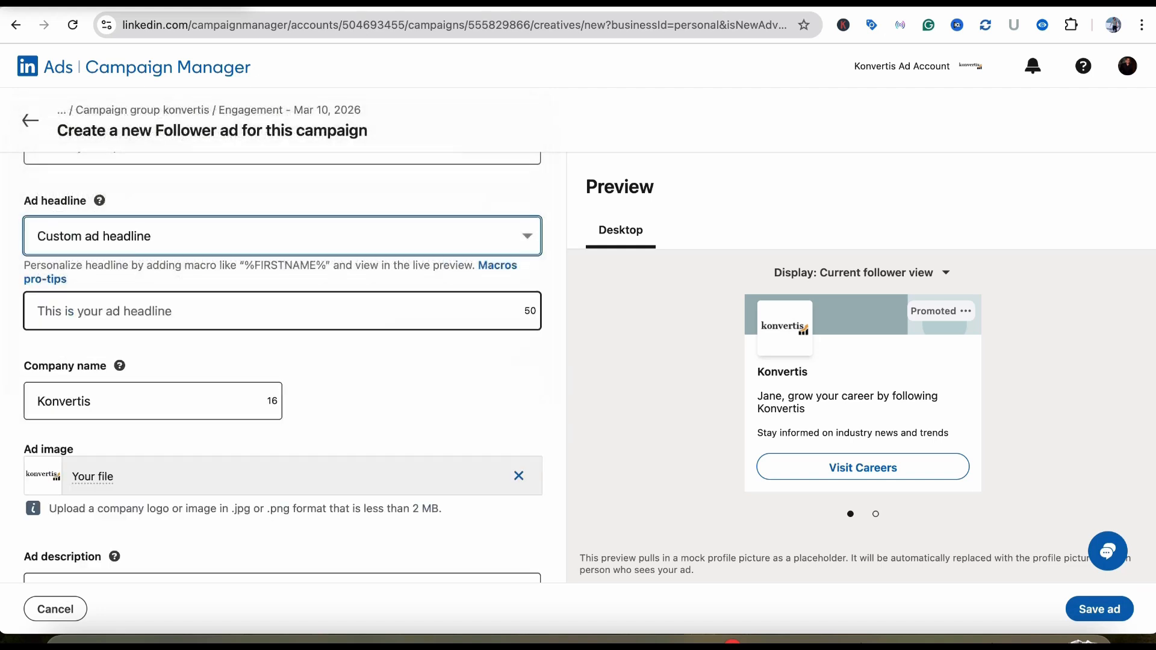
pyautogui.press('Tab')
pyautogui.write('Get a')
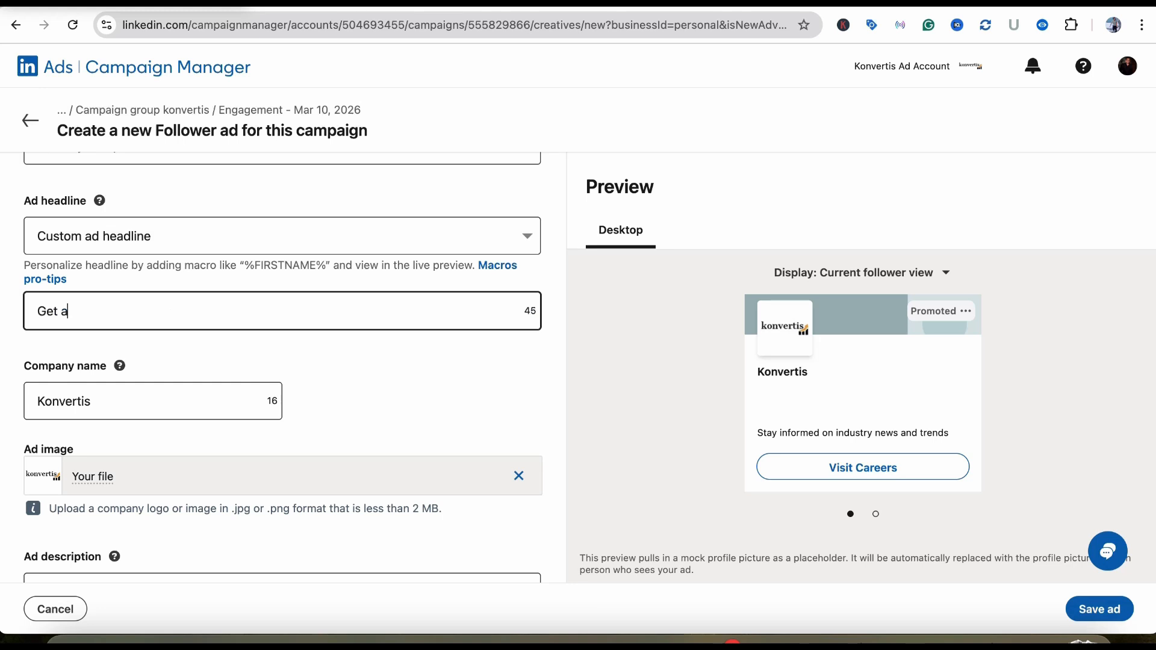
pyautogui.write(' Chance to Join')
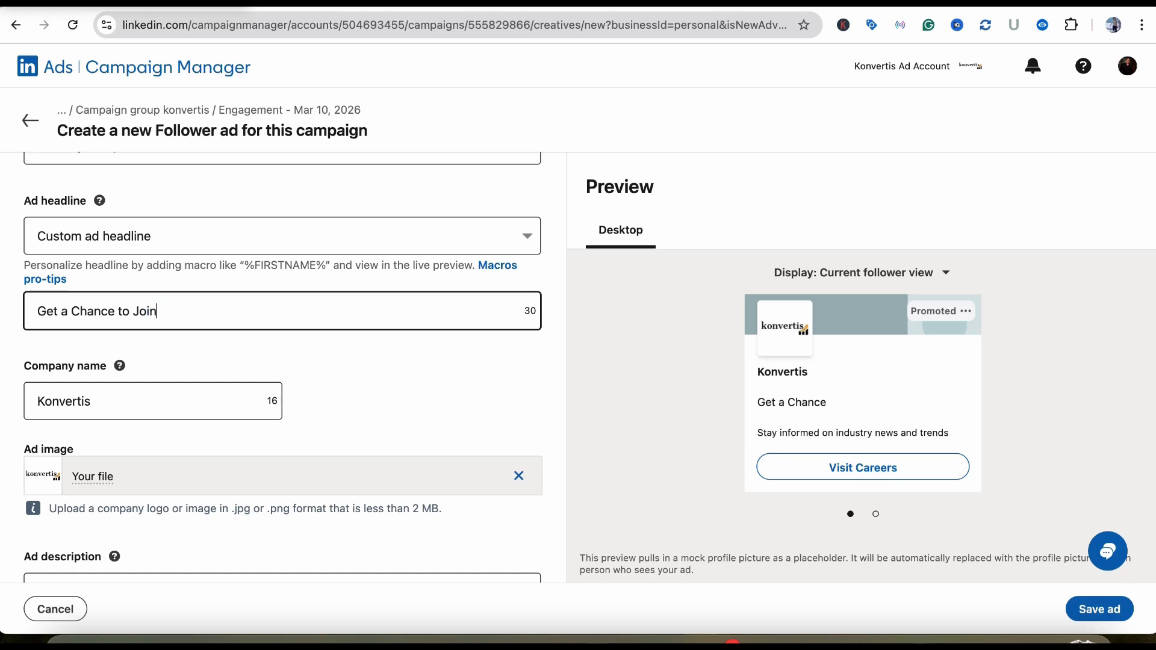
pyautogui.write(' Konvertis!')
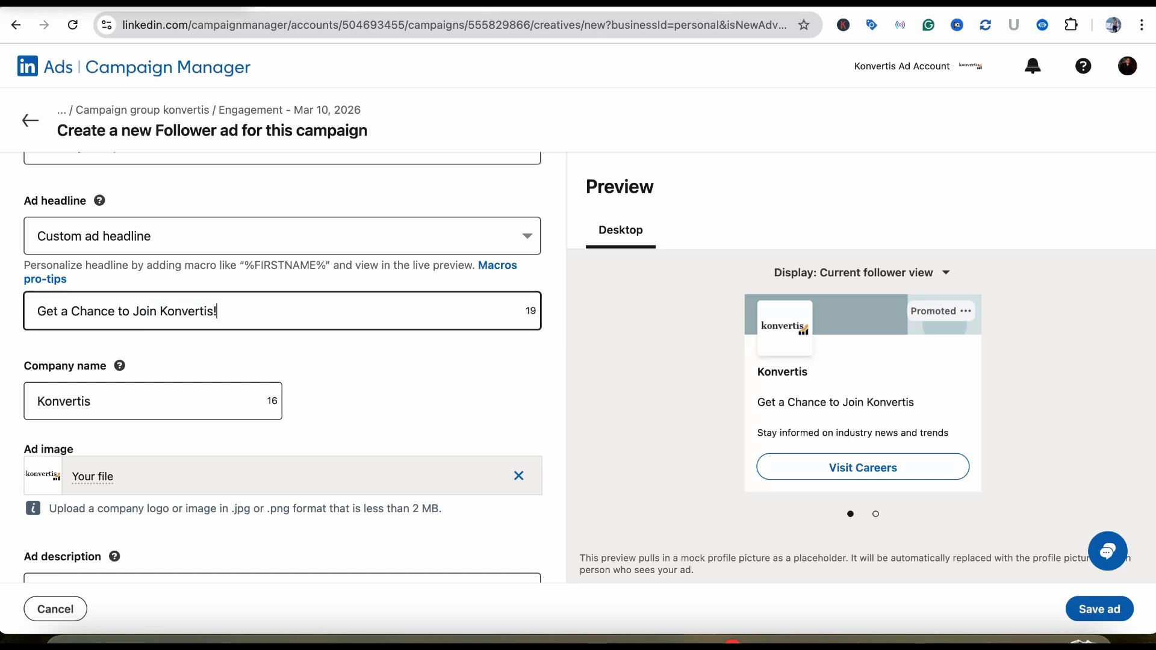
pyautogui.hotkey('ctrl', 'a')
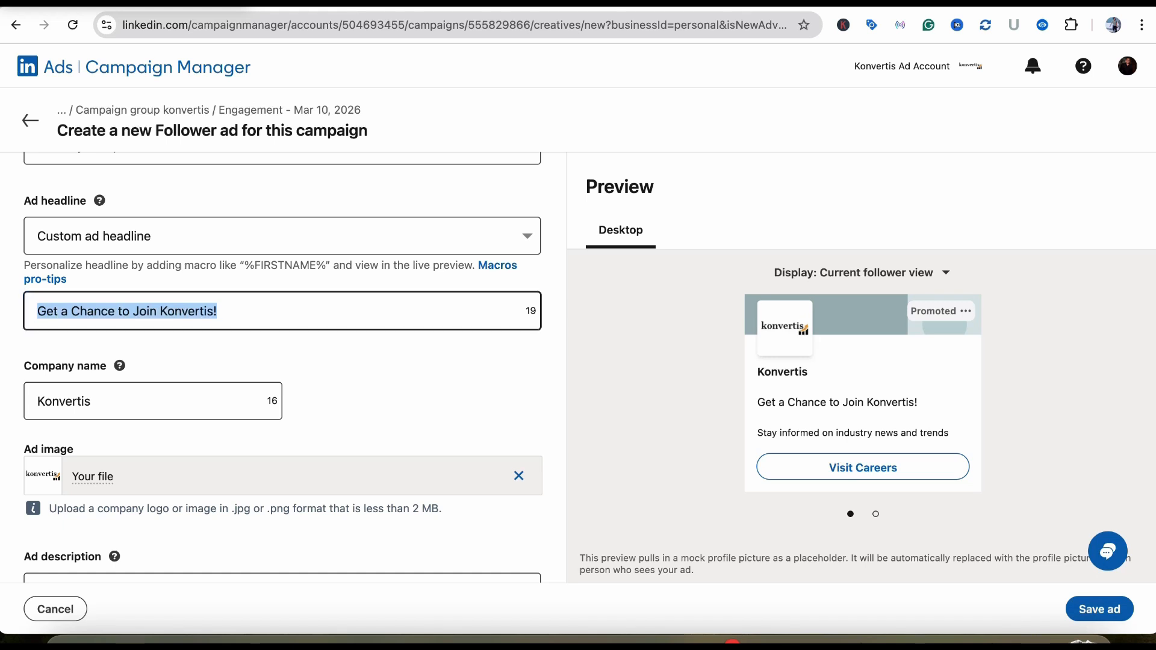
pyautogui.click(385, 367)
# Step: Switch the Follower ad's description to Custom ad description
pyautogui.scroll(-2, 282, 367)
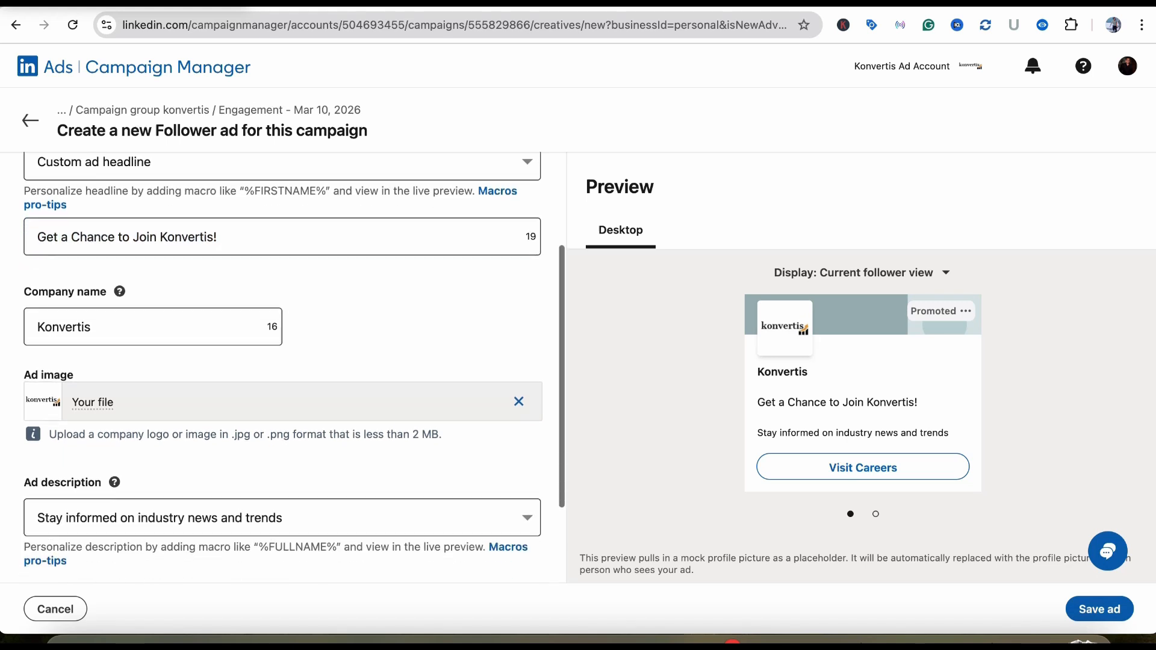
pyautogui.click(150, 261)
pyautogui.scroll(-1, 293, 367)
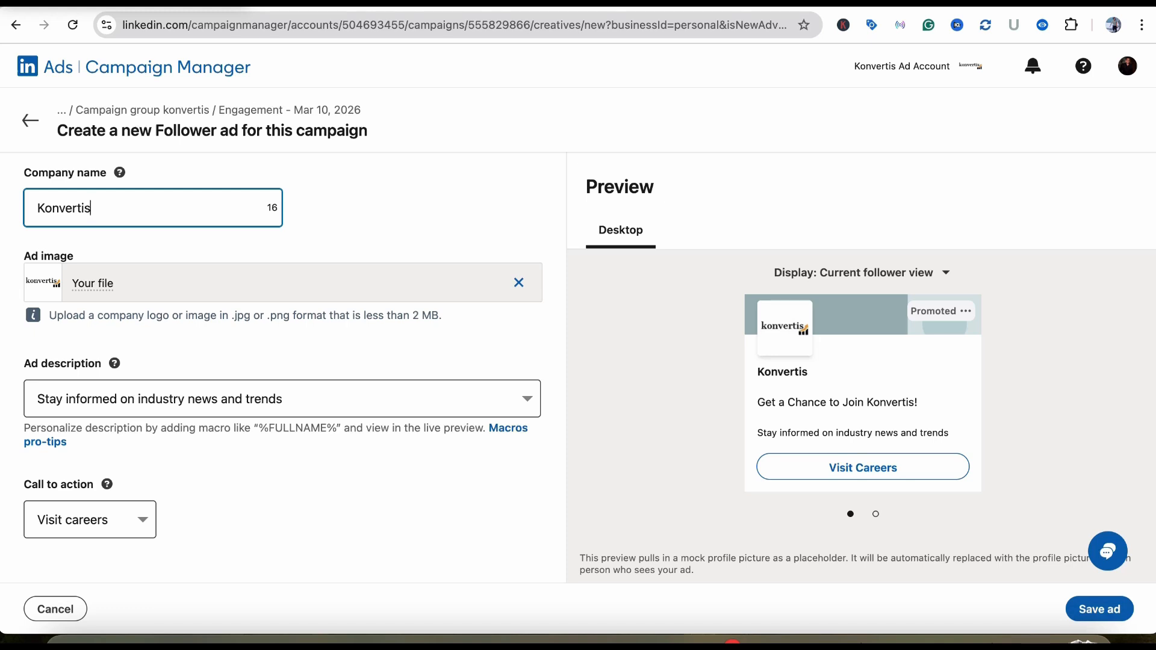
pyautogui.click(281, 398)
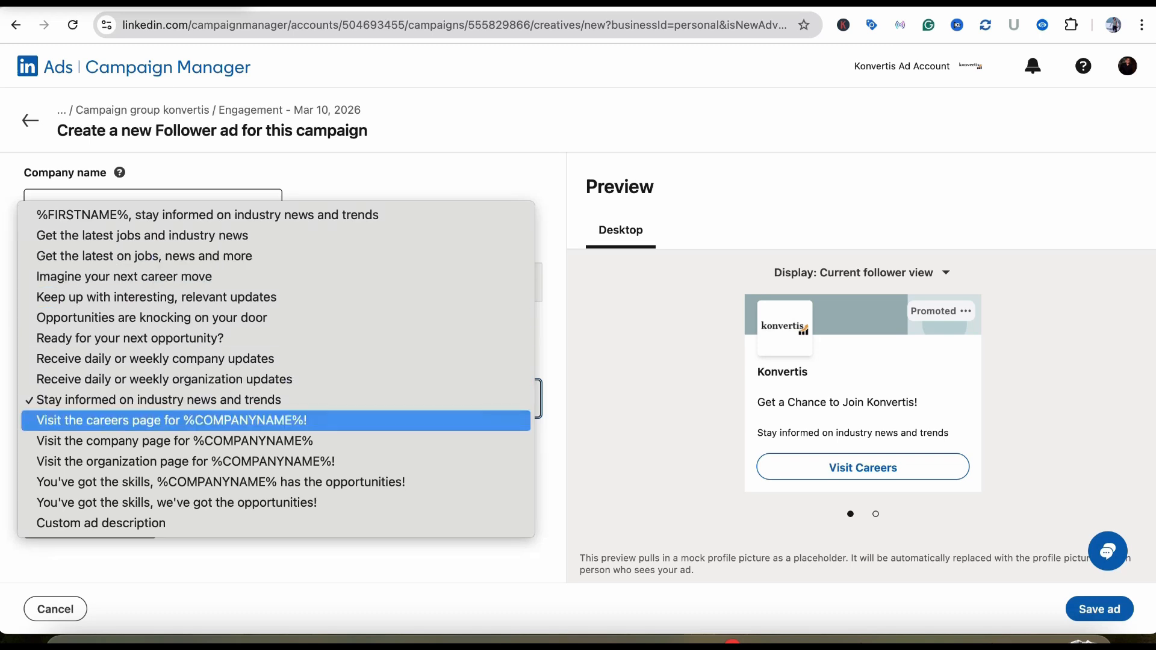
pyautogui.click(101, 523)
pyautogui.scroll(-1, 282, 369)
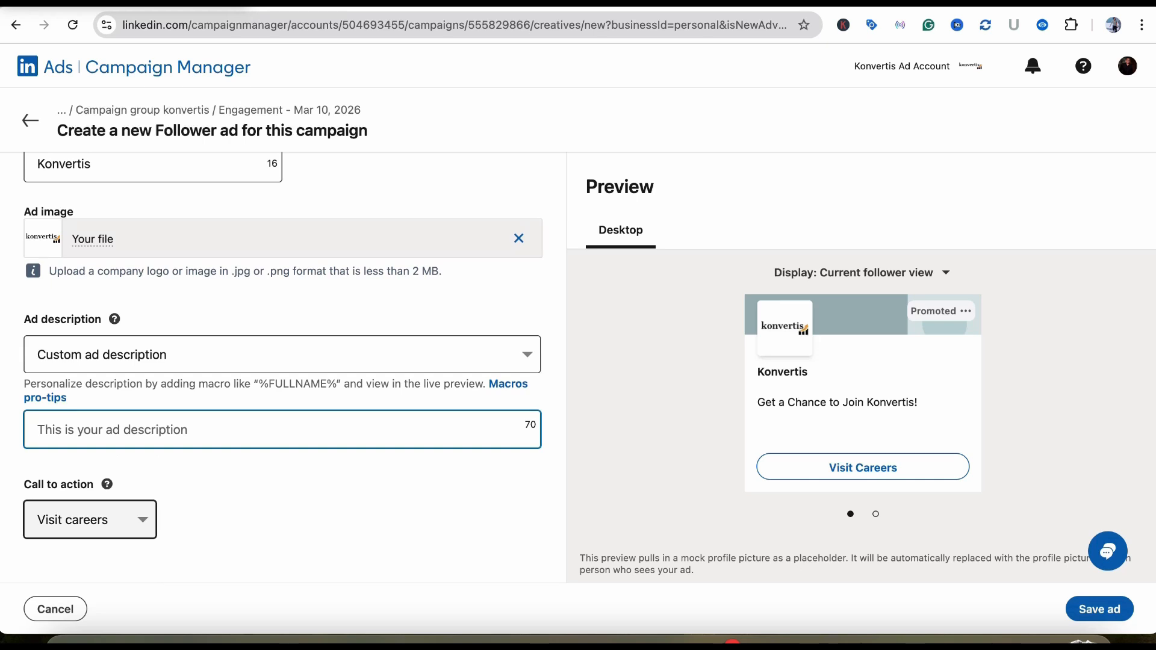
# Step: Set the Follower ad's call to action to Visit life and review the ad's fields
pyautogui.click(90, 520)
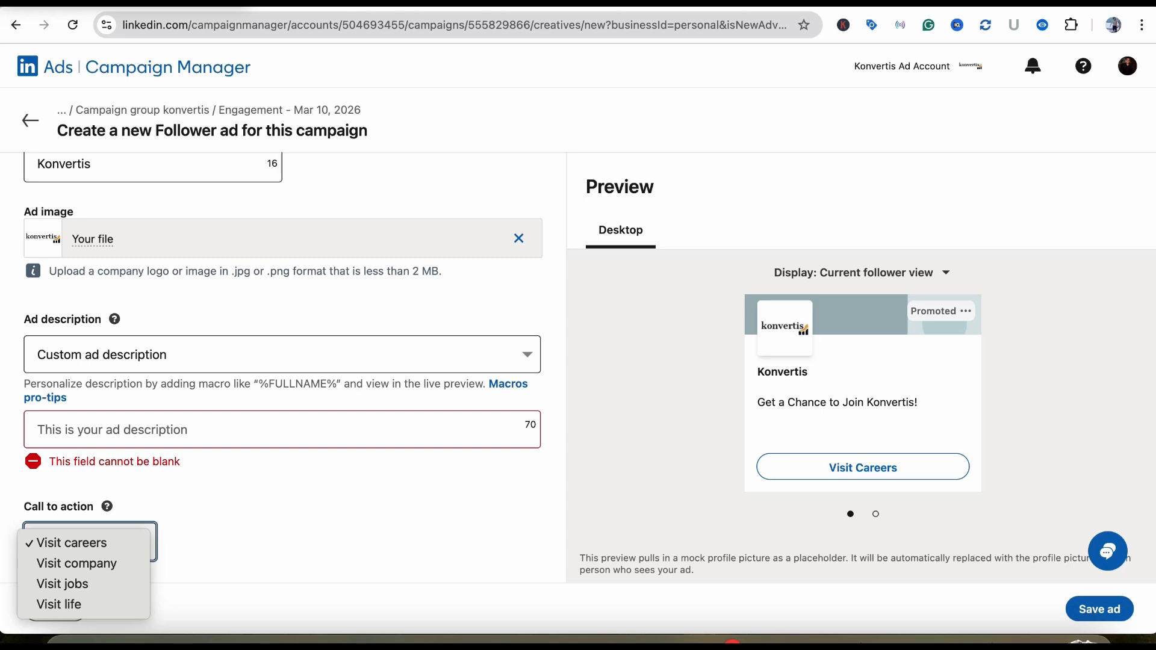
pyautogui.scroll(5, 283, 367)
pyautogui.scroll(-1, 283, 367)
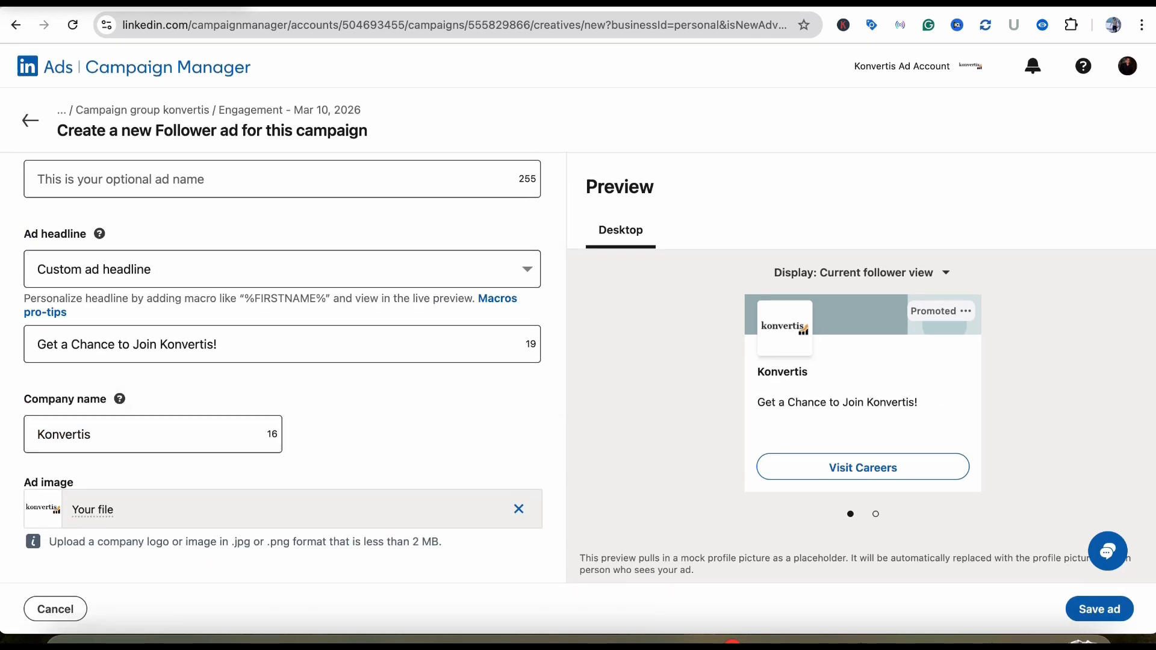
pyautogui.scroll(-1, 283, 368)
pyautogui.scroll(-4, 283, 368)
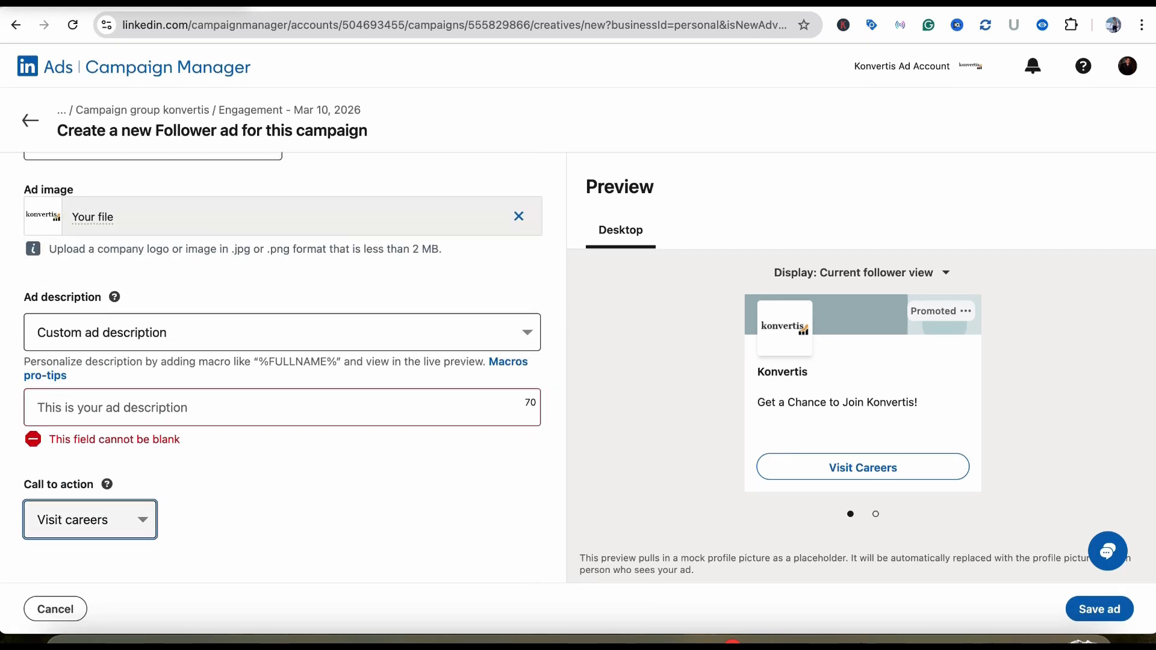
pyautogui.click(90, 519)
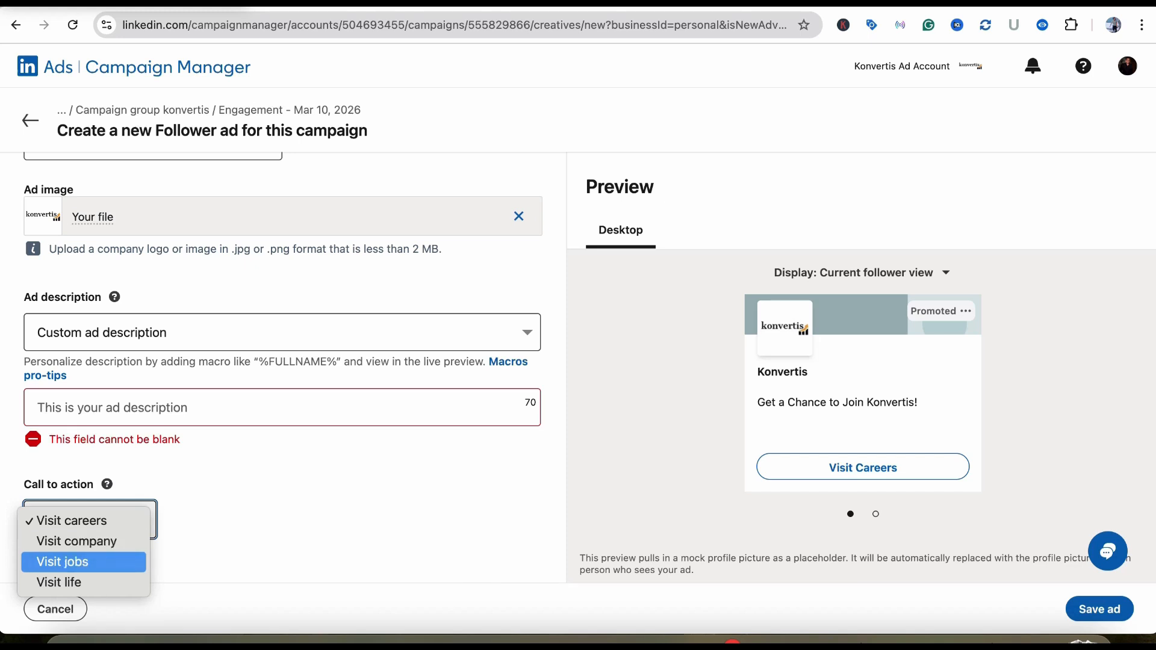
pyautogui.click(72, 582)
pyautogui.scroll(6, 283, 384)
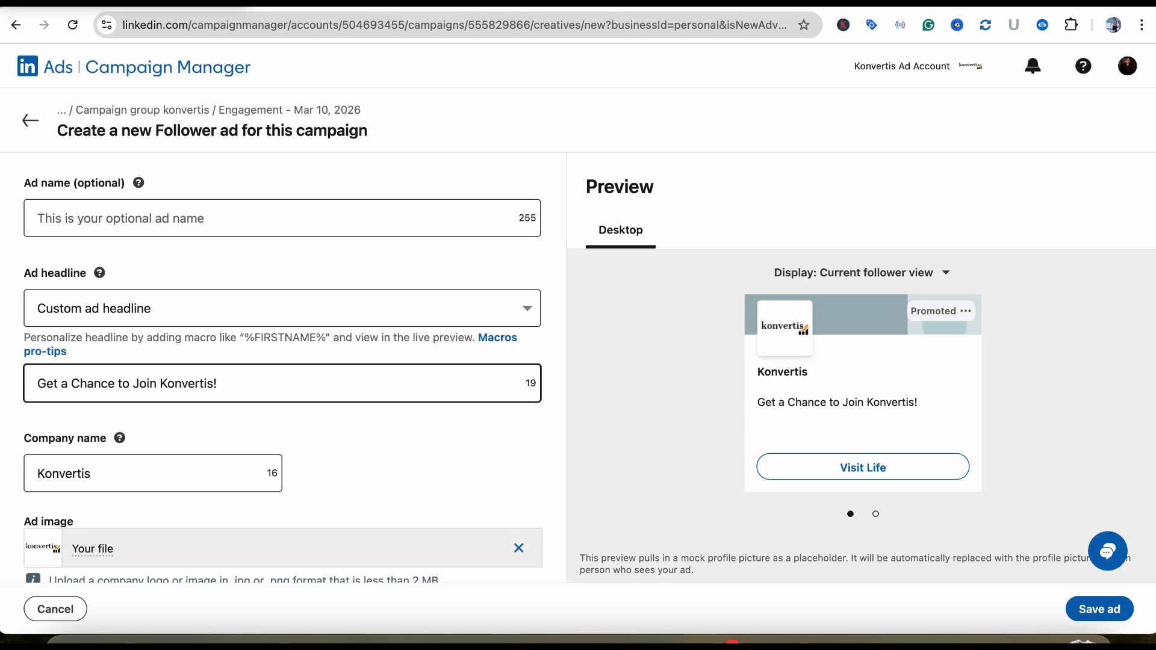
pyautogui.scroll(-6, 283, 361)
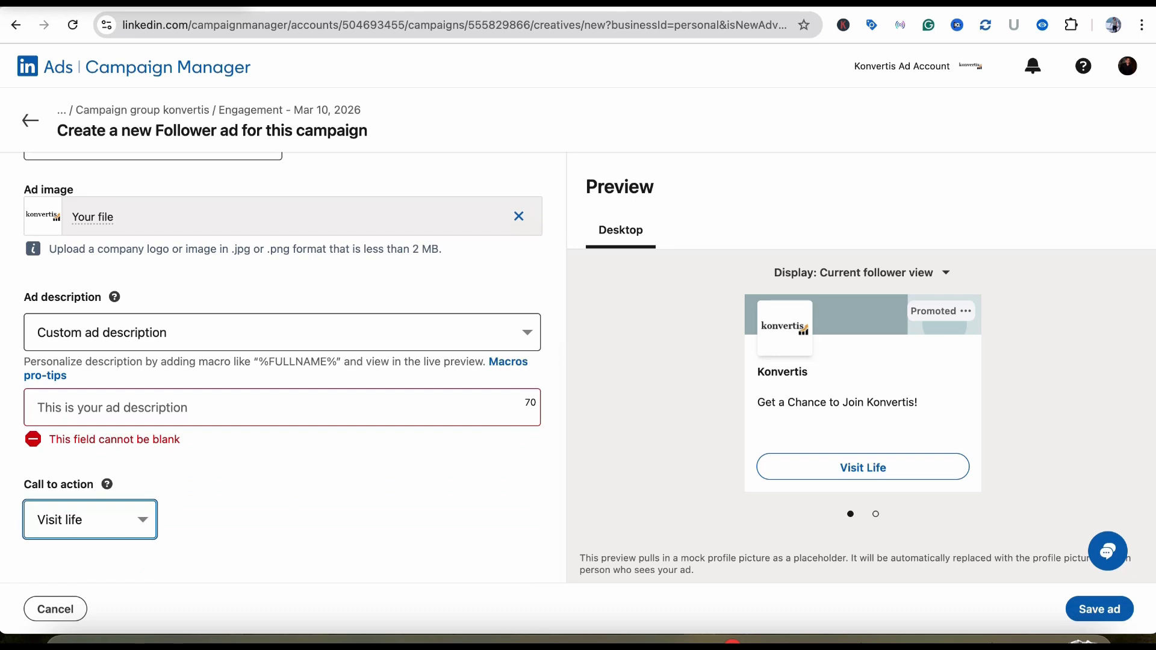